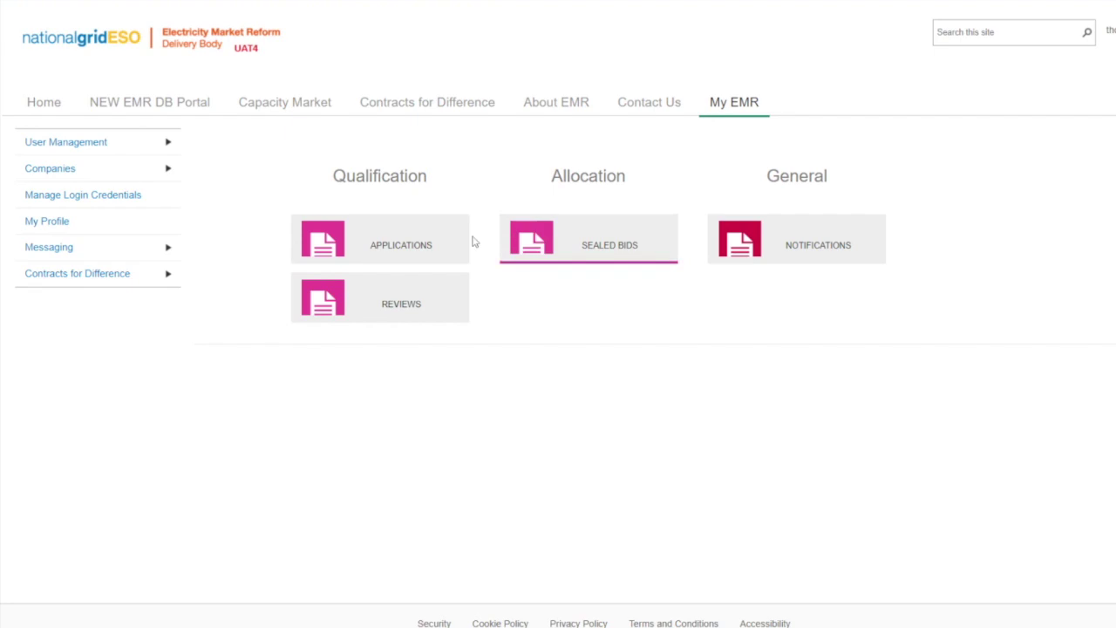
- Open the Qualification Applications list from the APPLICATIONS tile on My EMR
click(426, 242)
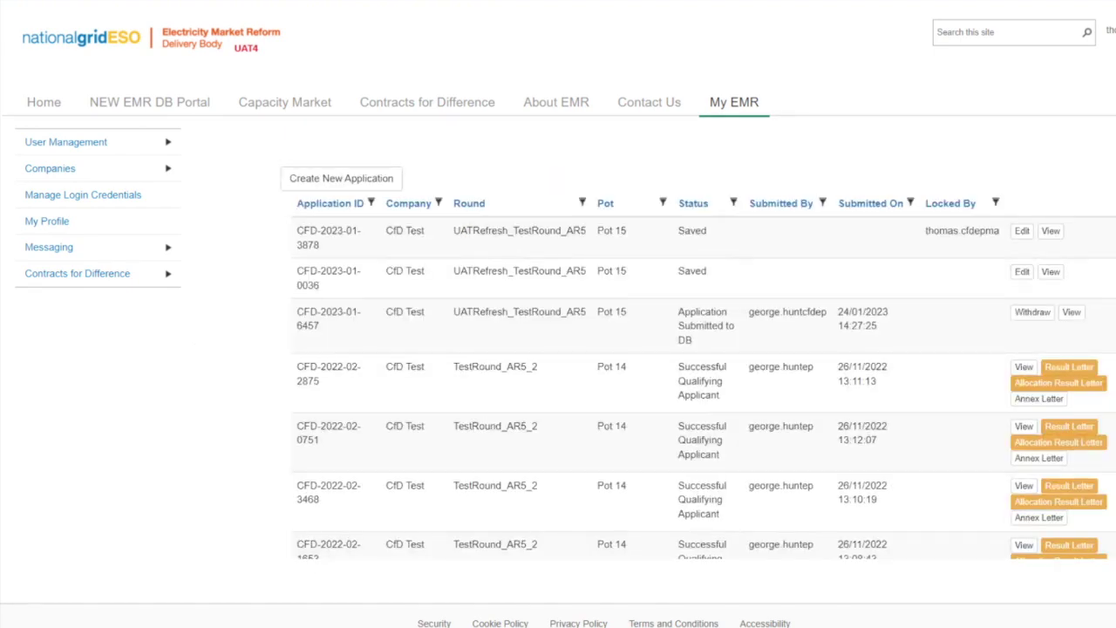
- Create a CfD Test Solar PV (>5MW) application in the UATRefresh_TestRound_AR5 round
click(378, 182)
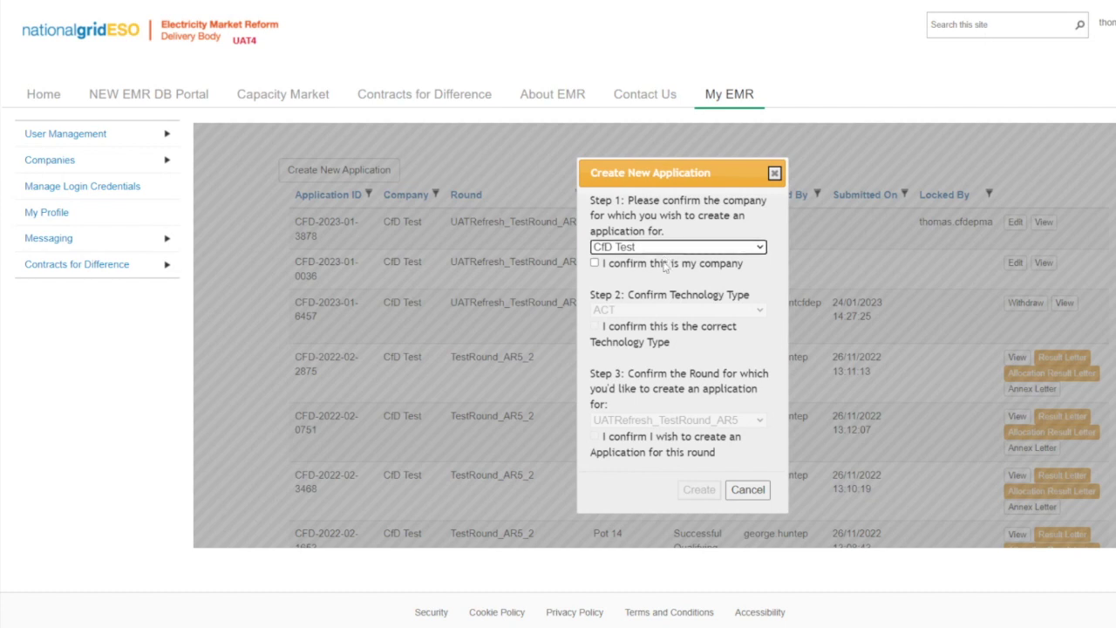
click(594, 263)
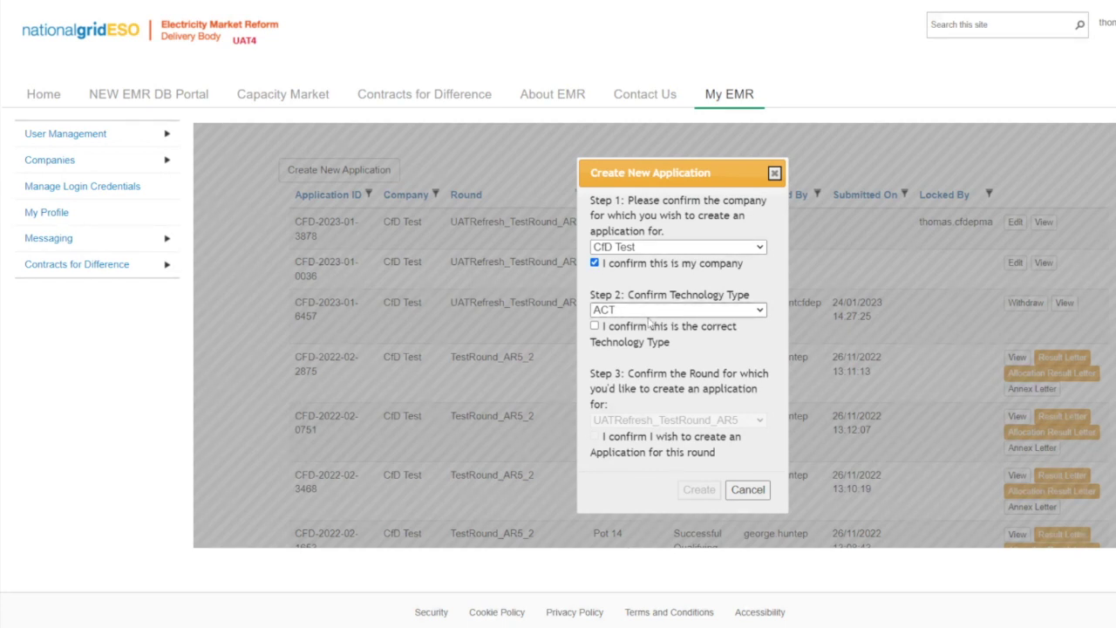
click(645, 490)
click(594, 326)
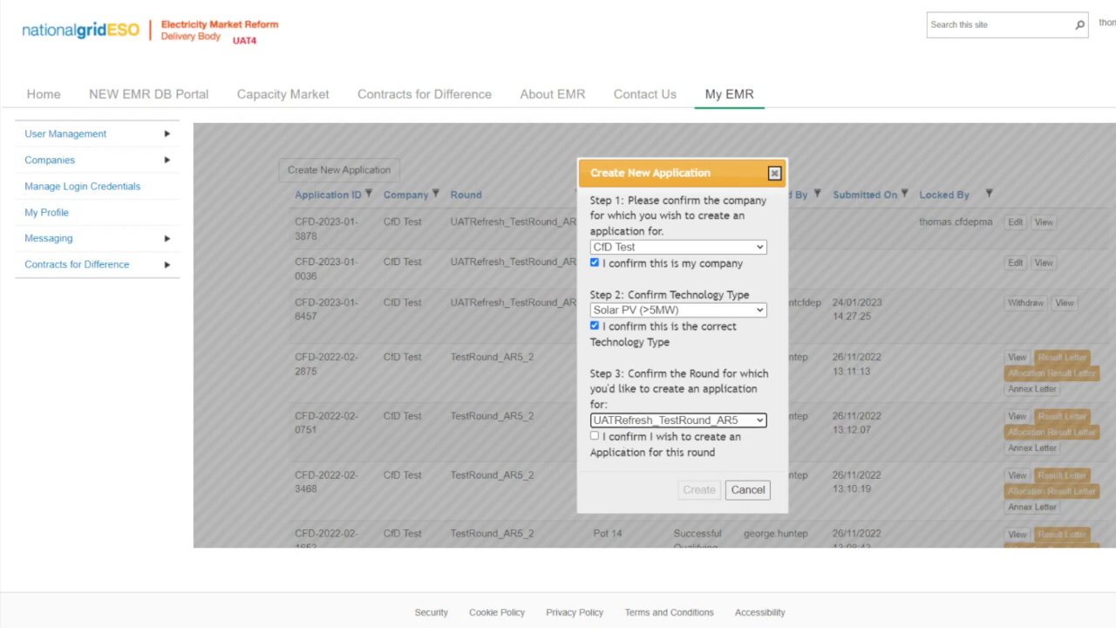
click(594, 436)
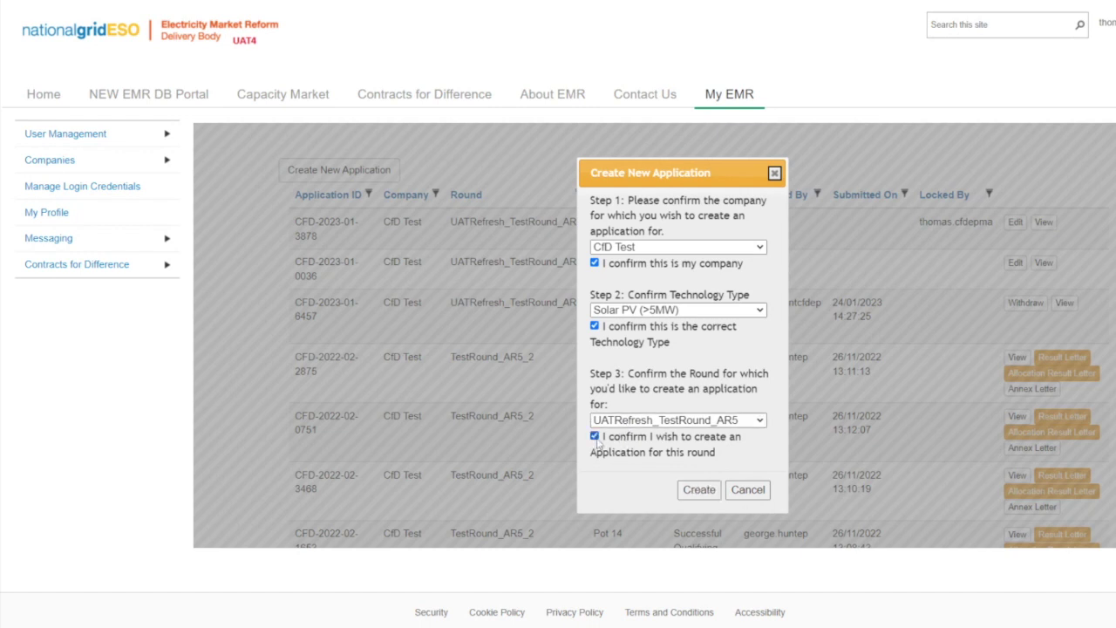
click(698, 490)
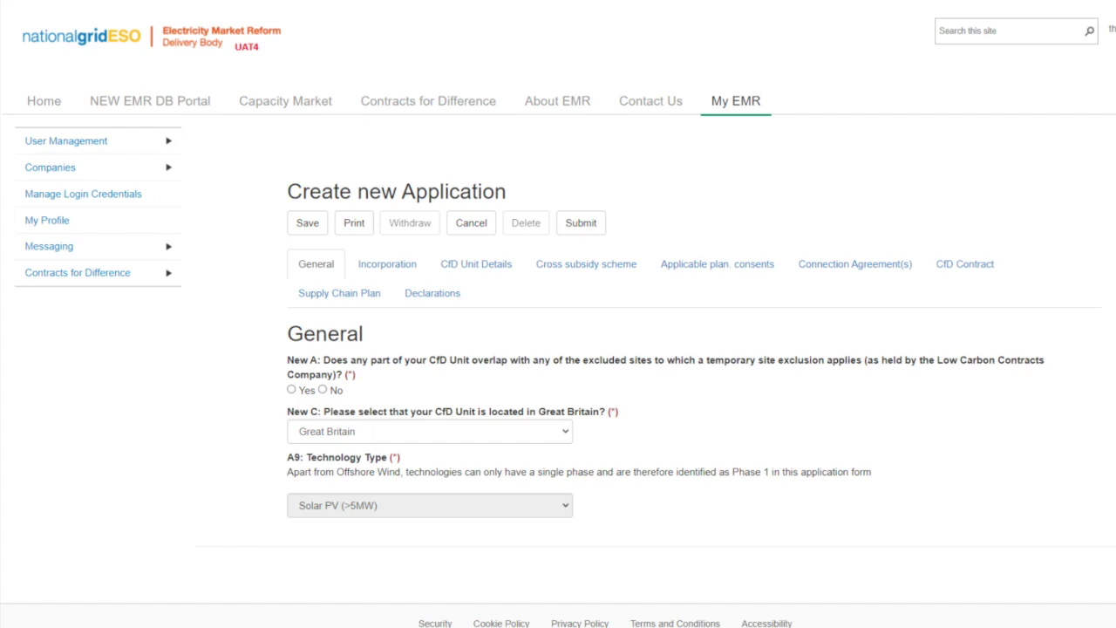
- Answer No to excluded-sites question New A and No to Incorporation question A2
click(291, 390)
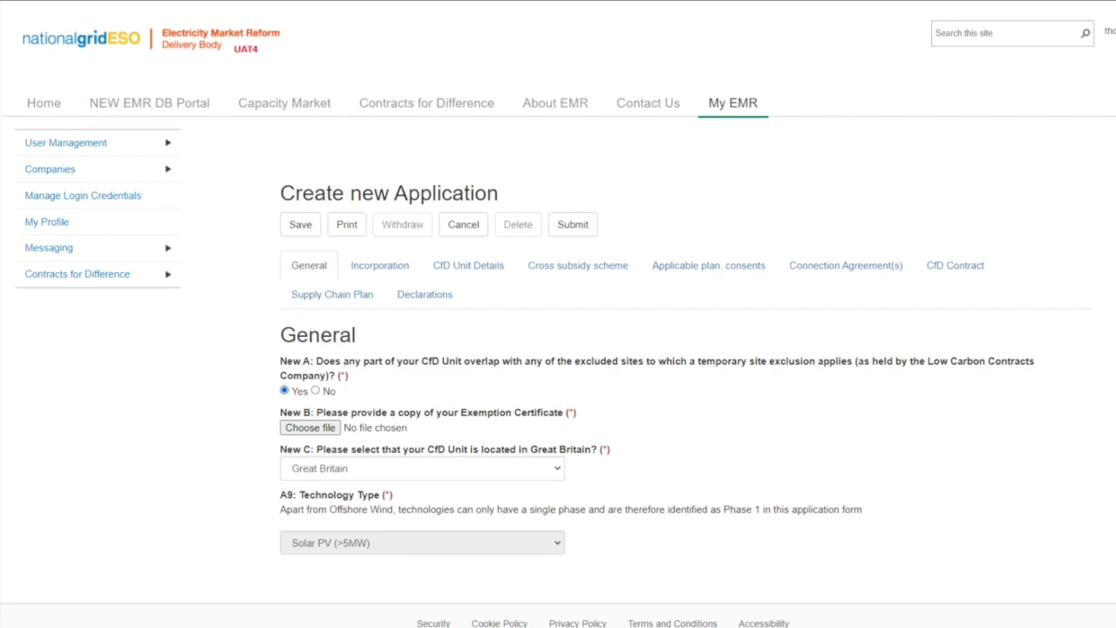
click(315, 391)
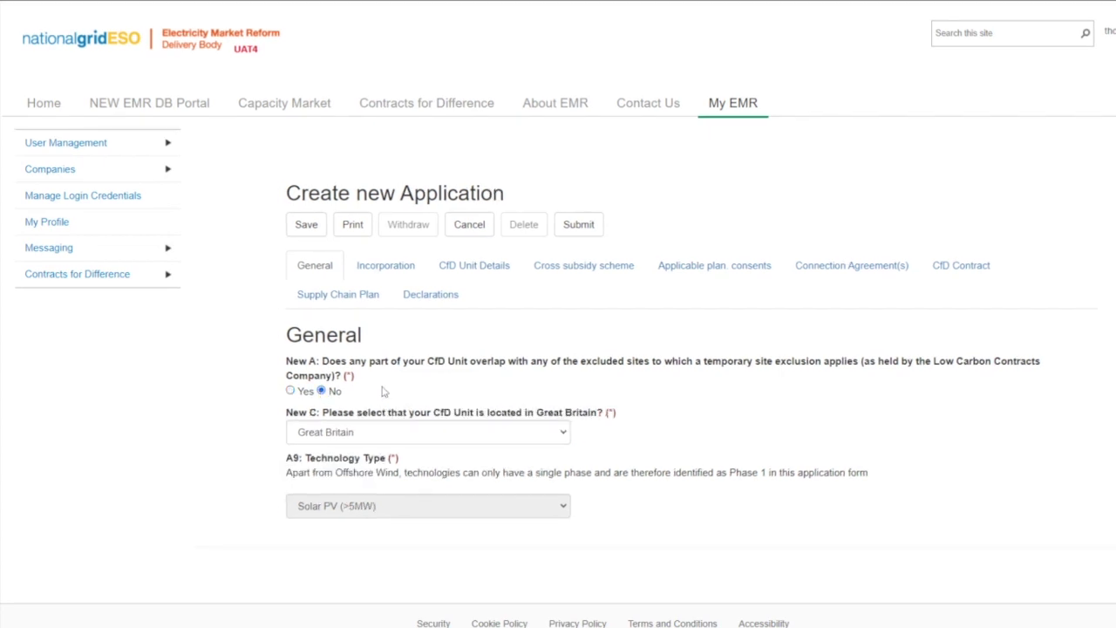
key(Tab)
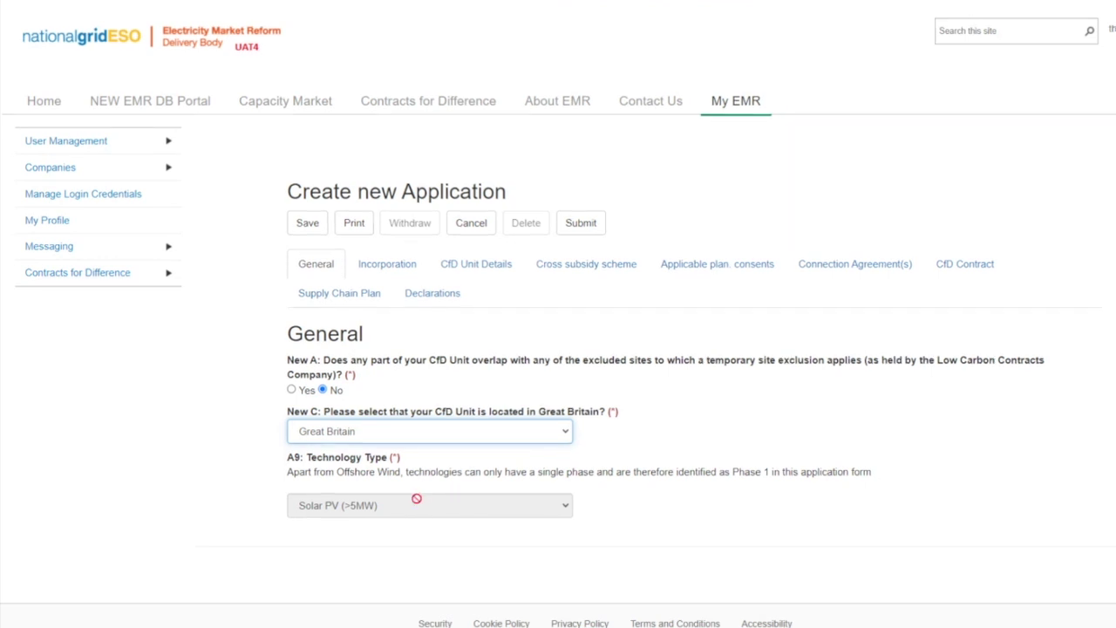
click(404, 269)
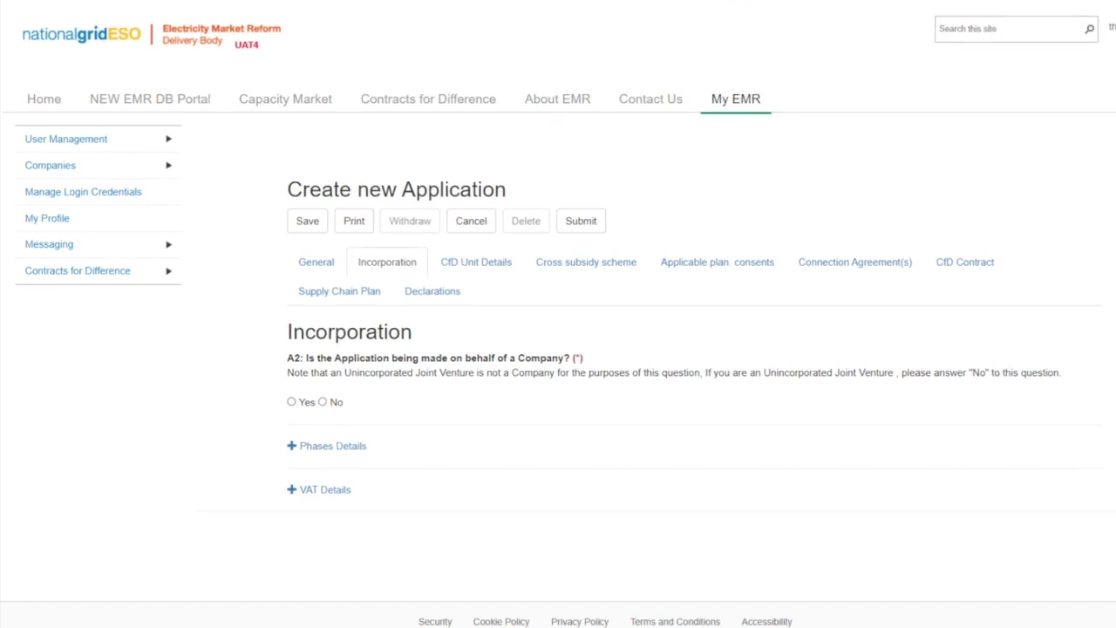
click(323, 403)
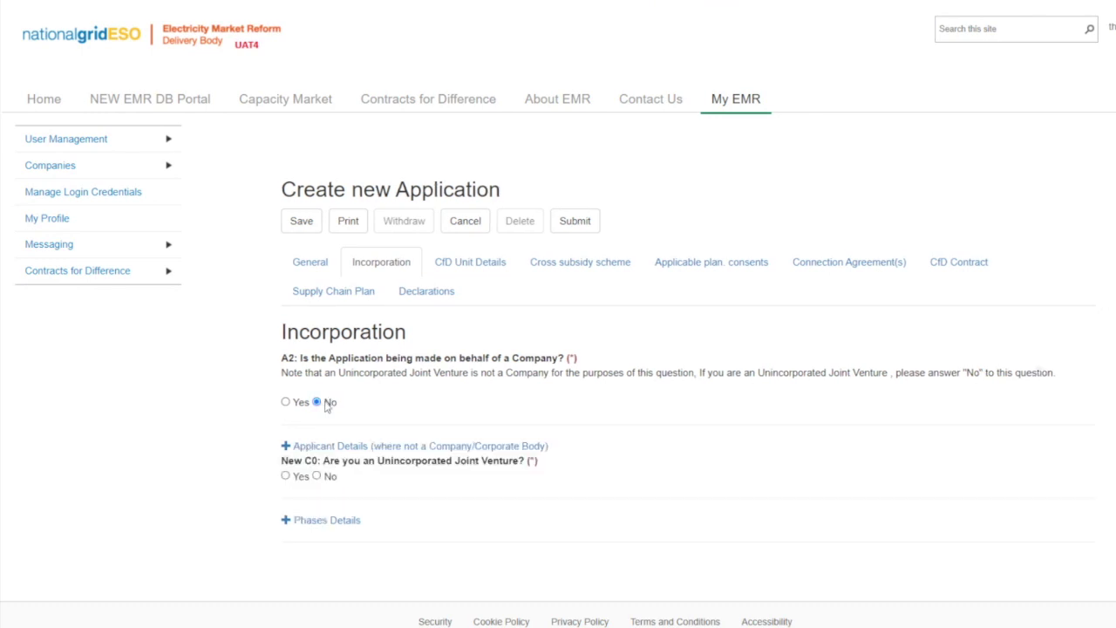
- Answer Yes to A2, applying on behalf of a company
click(285, 476)
scroll(288, 480, down, 1)
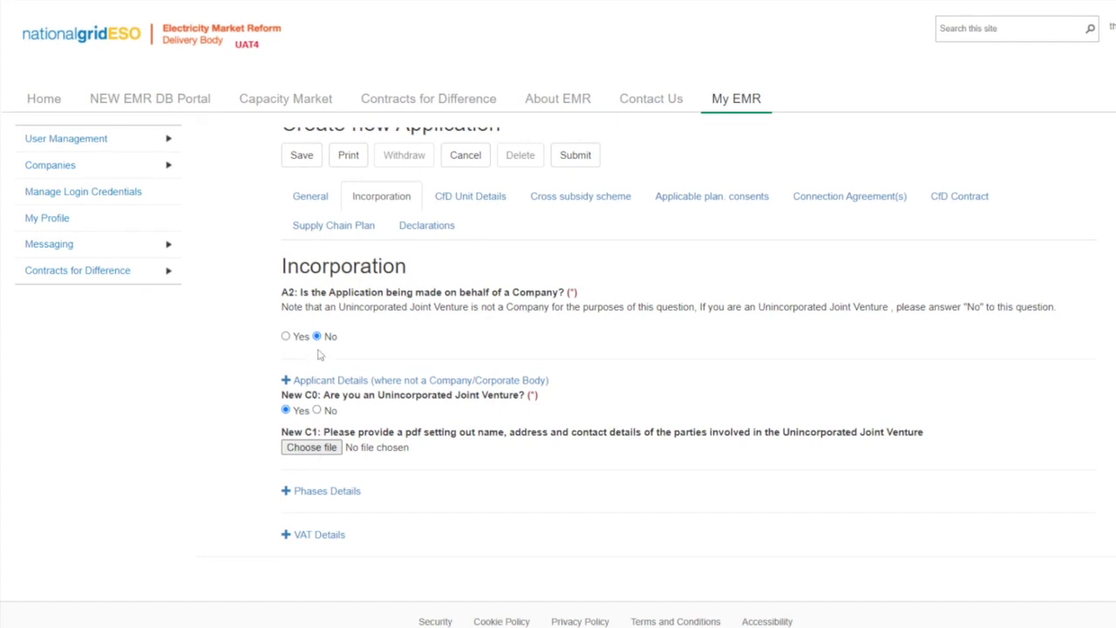
click(286, 336)
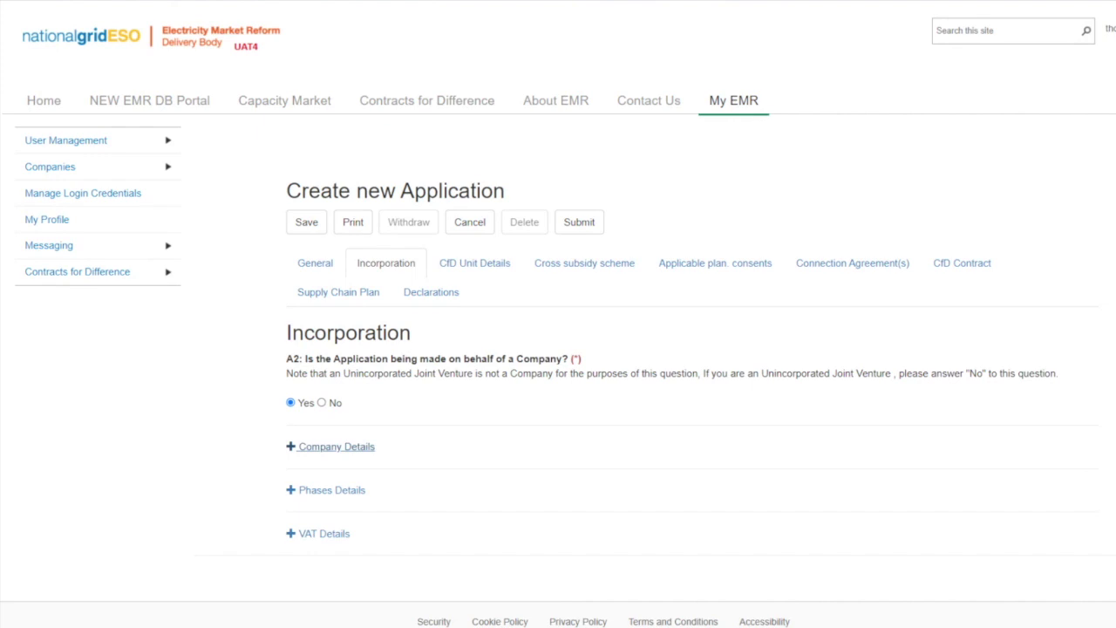
- Expand Company Details and set the A3g Region to Northern Ireland
click(366, 446)
scroll(368, 448, down, 3)
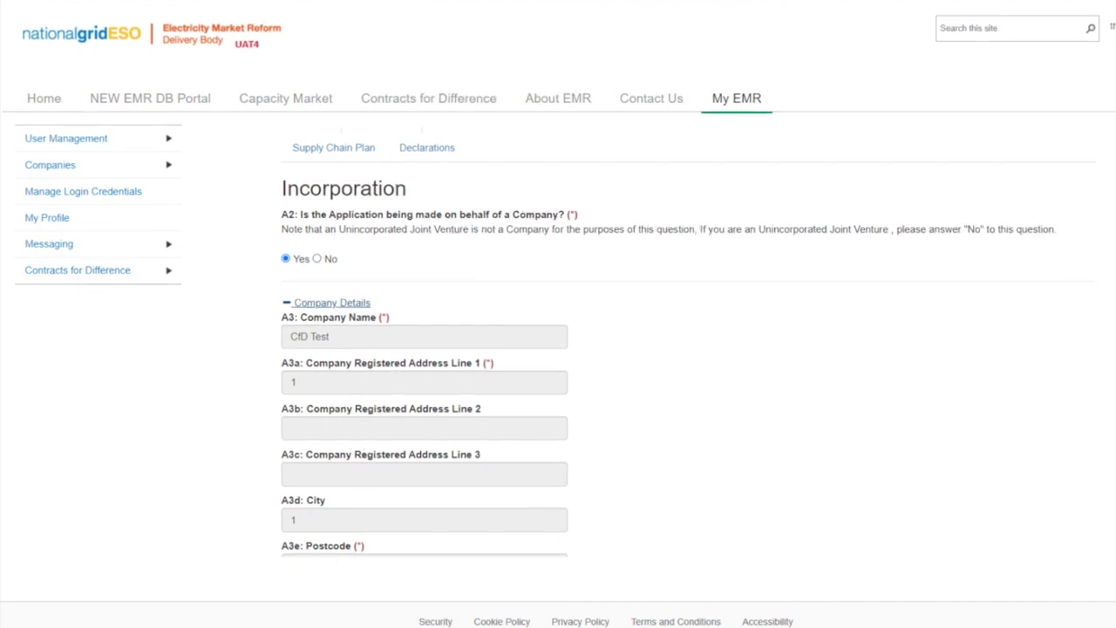
scroll(557, 348, down, 3)
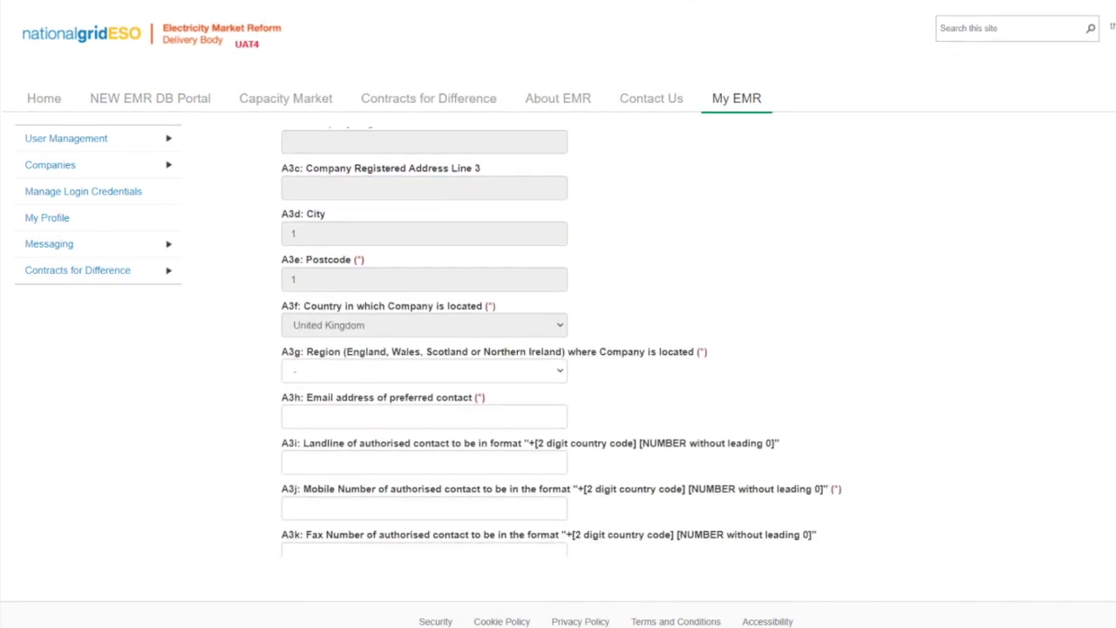
scroll(557, 349, down, 1)
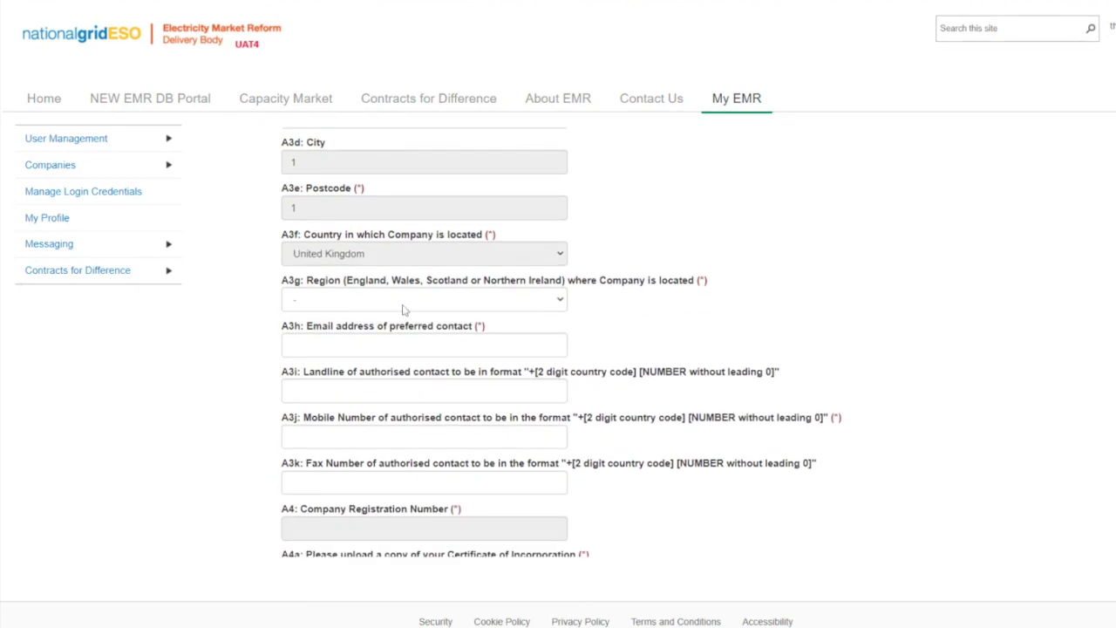
click(478, 301)
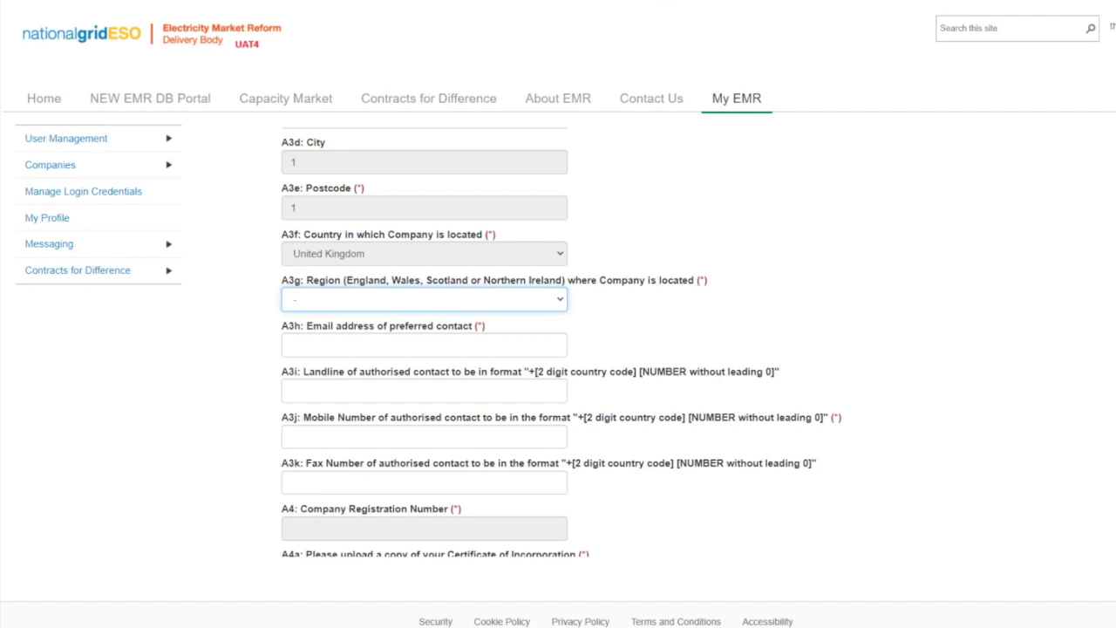
key(n)
scroll(558, 349, down, 1)
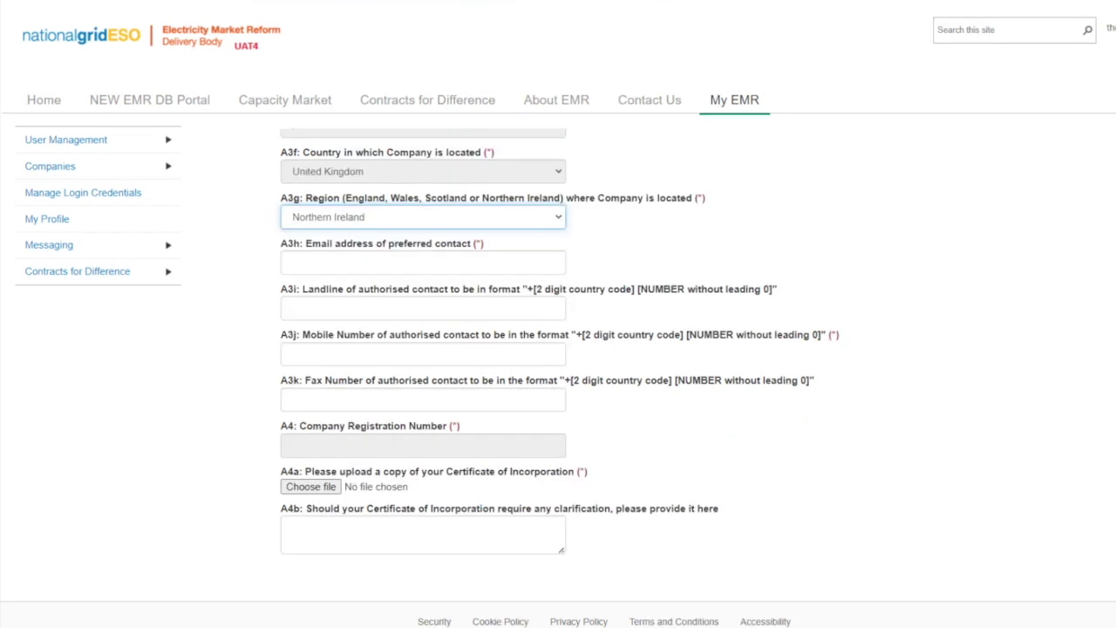
scroll(558, 348, down, 2)
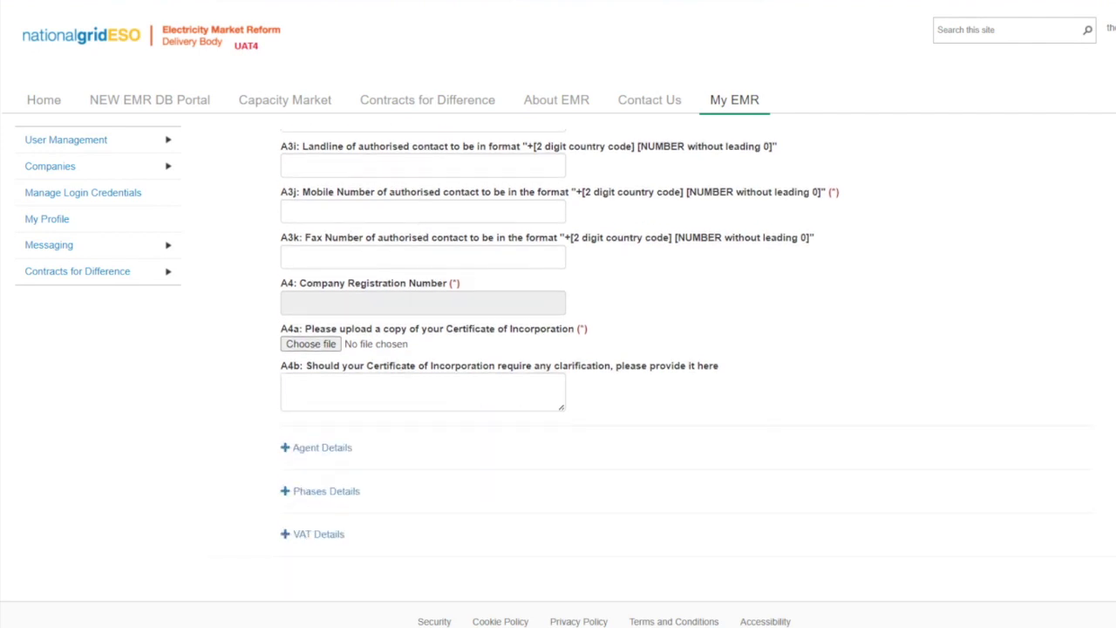
click(322, 448)
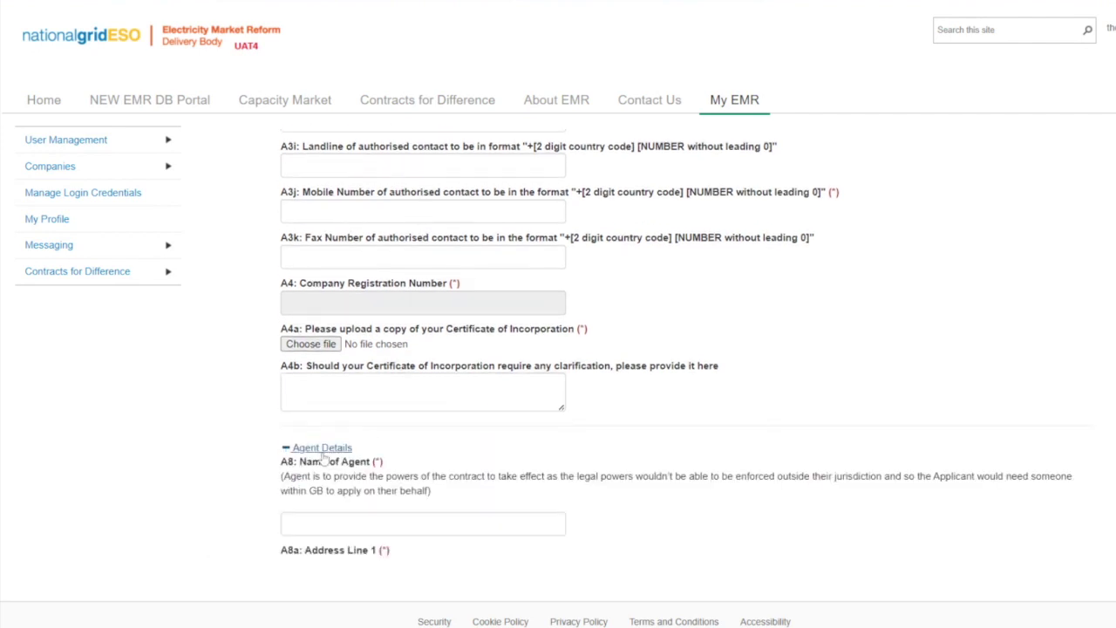
scroll(330, 451, down, 1)
scroll(329, 452, down, 1)
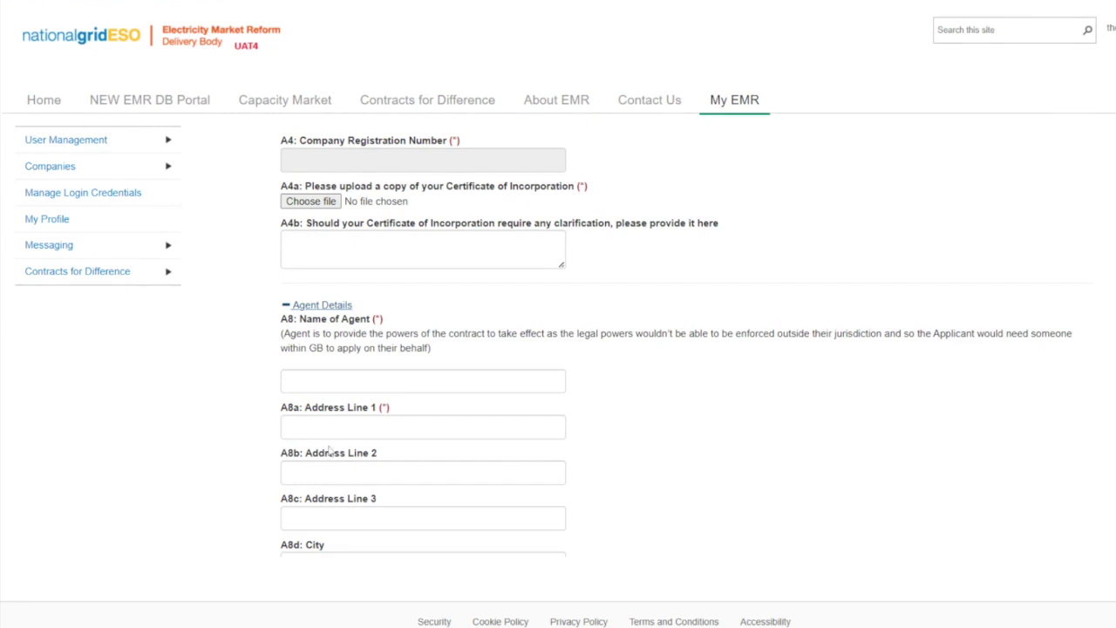
scroll(330, 451, up, 2)
scroll(330, 451, down, 1)
click(335, 380)
scroll(335, 384, up, 3)
scroll(336, 383, down, 1)
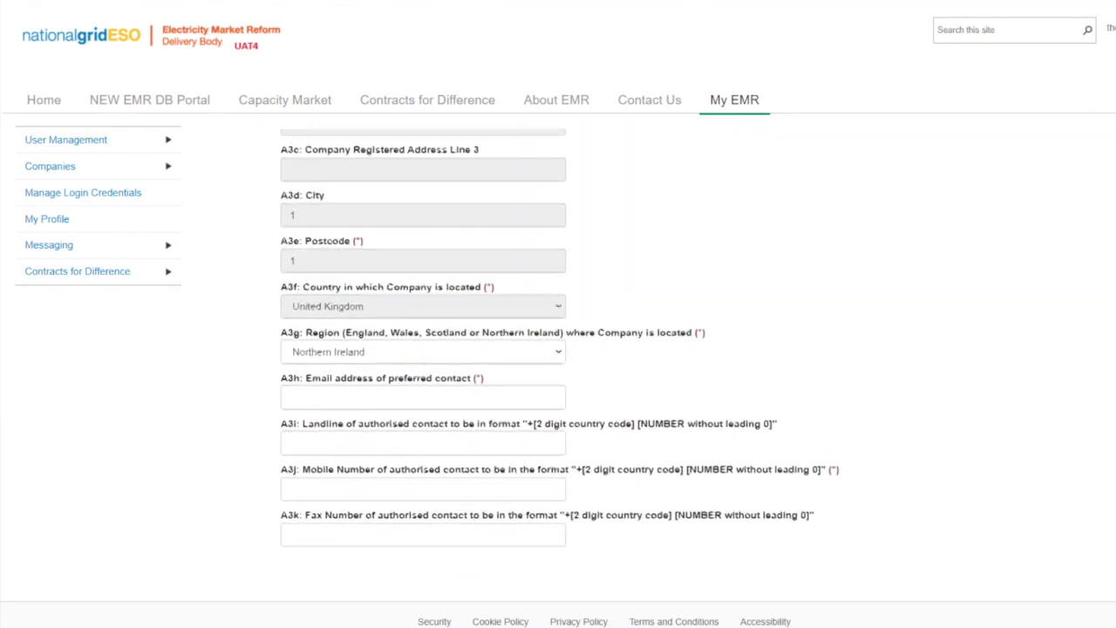
scroll(369, 351, down, 1)
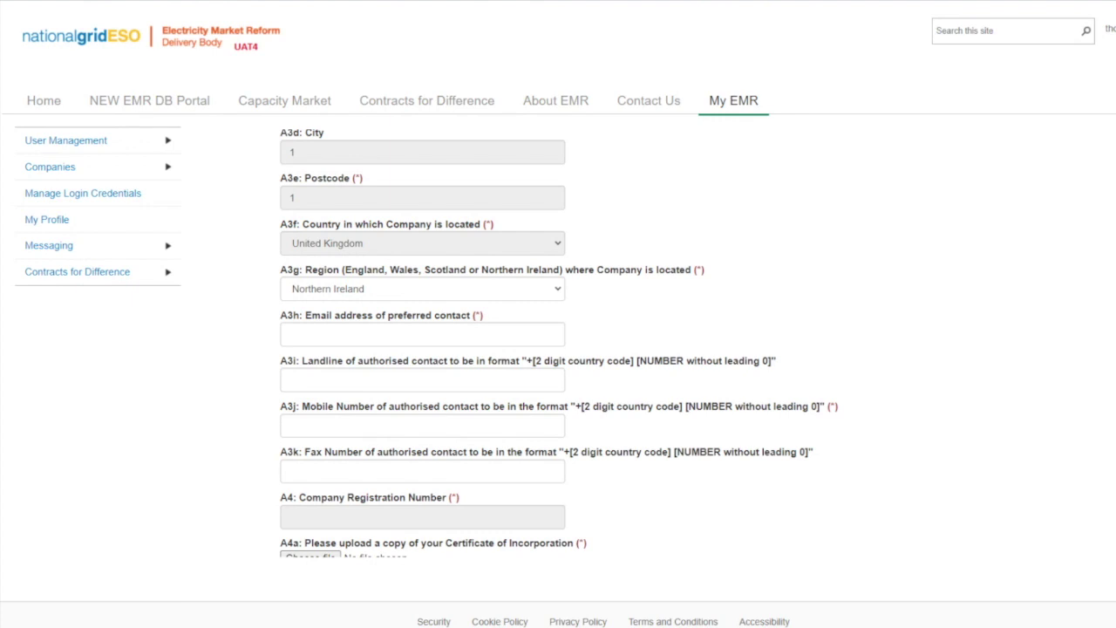
click(383, 328)
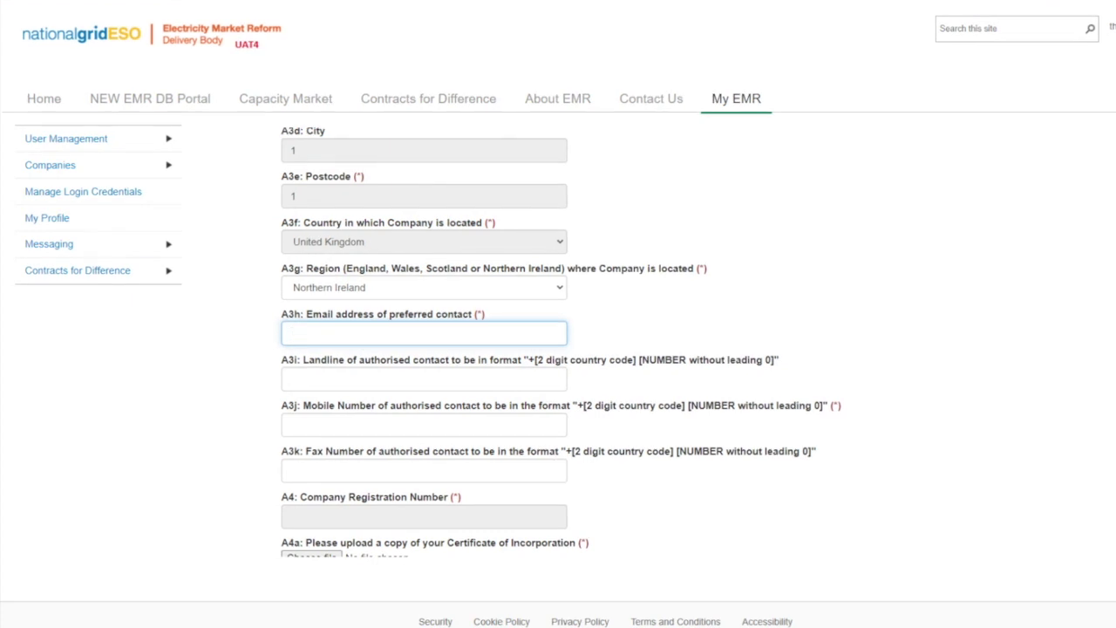
scroll(558, 349, down, 3)
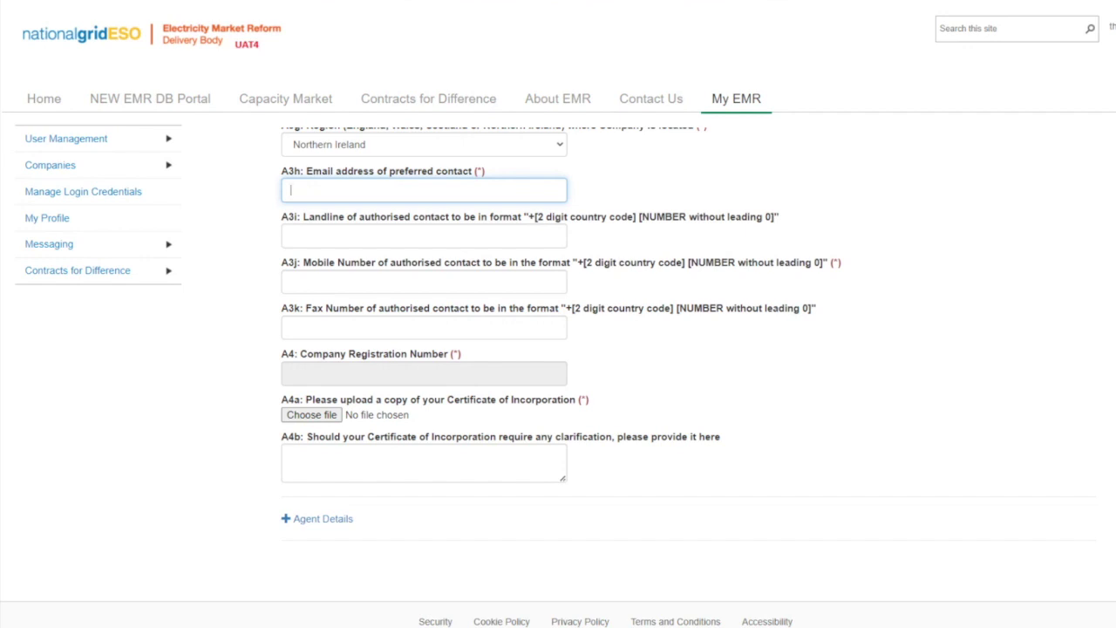
- Change the A3g company region to England and expand Phases Details
click(423, 462)
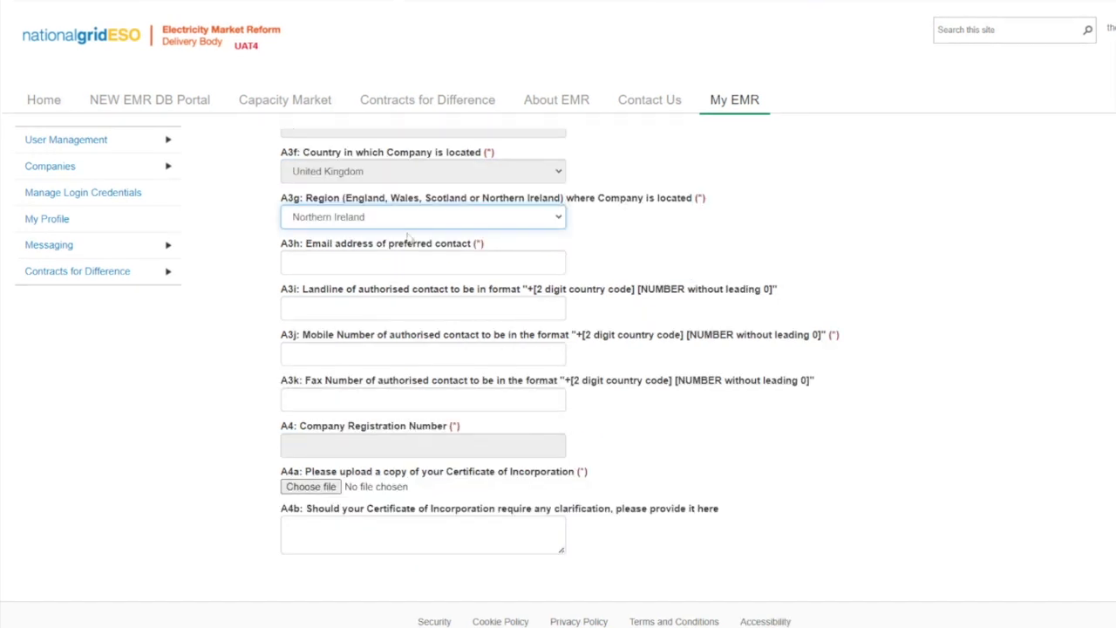
key(e)
scroll(400, 236, down, 1)
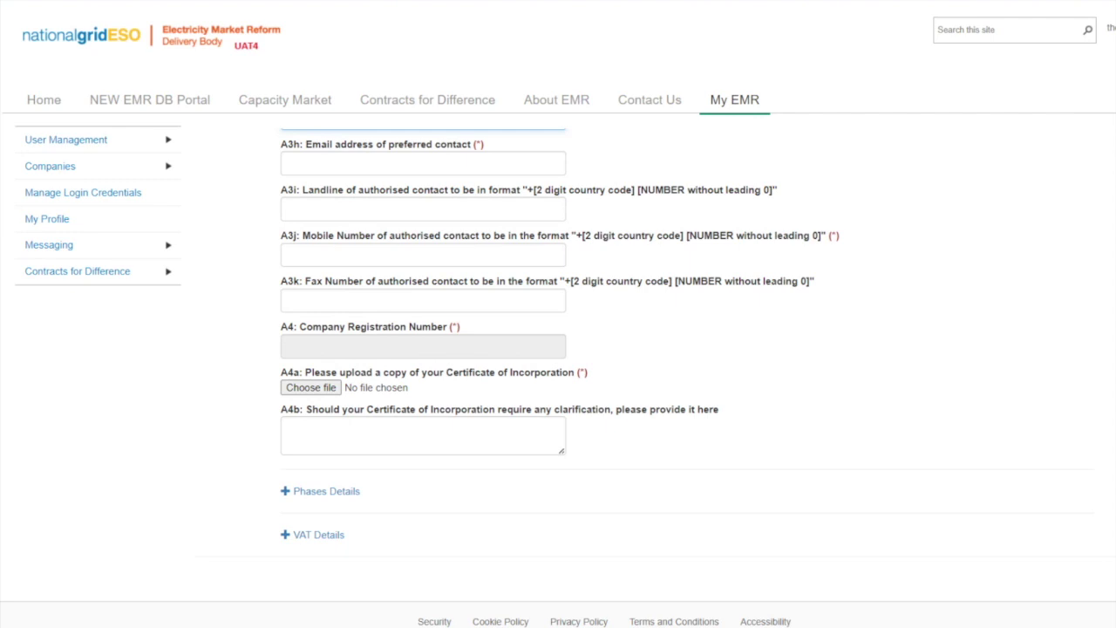
click(319, 491)
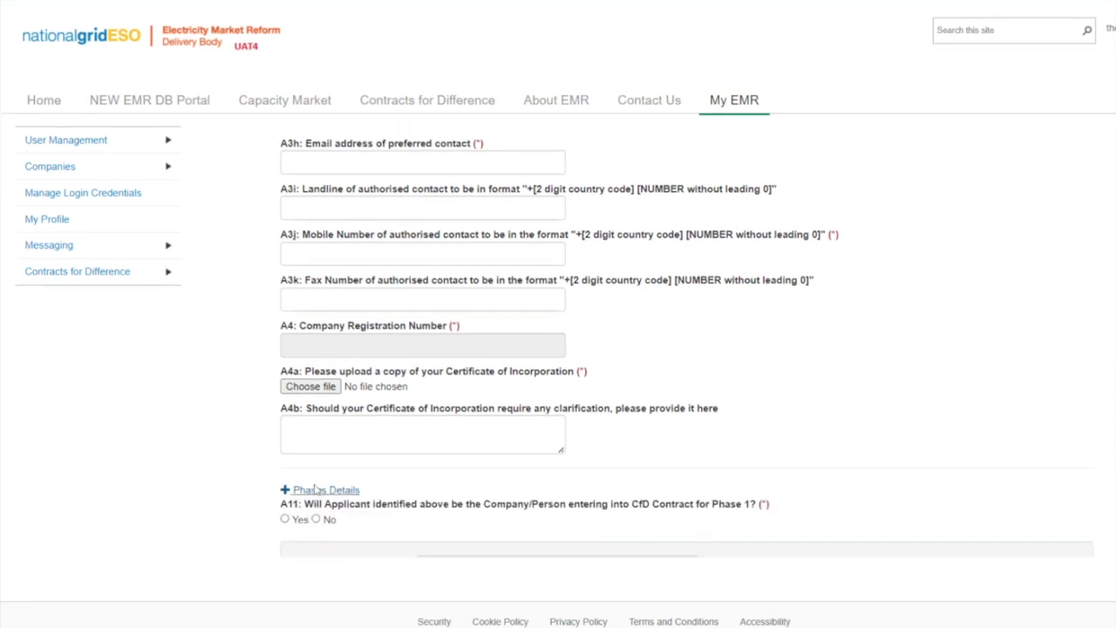
- Answer Yes to A11 so Phase 1 details prefill with CfD Test, United Kingdom, England
scroll(317, 488, down, 3)
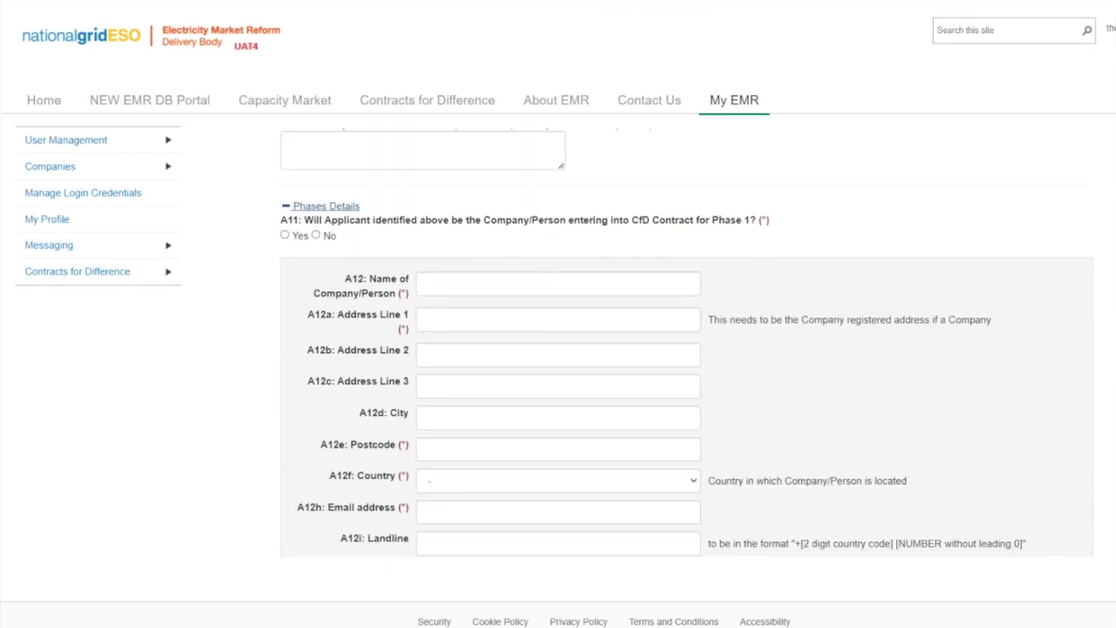
click(284, 235)
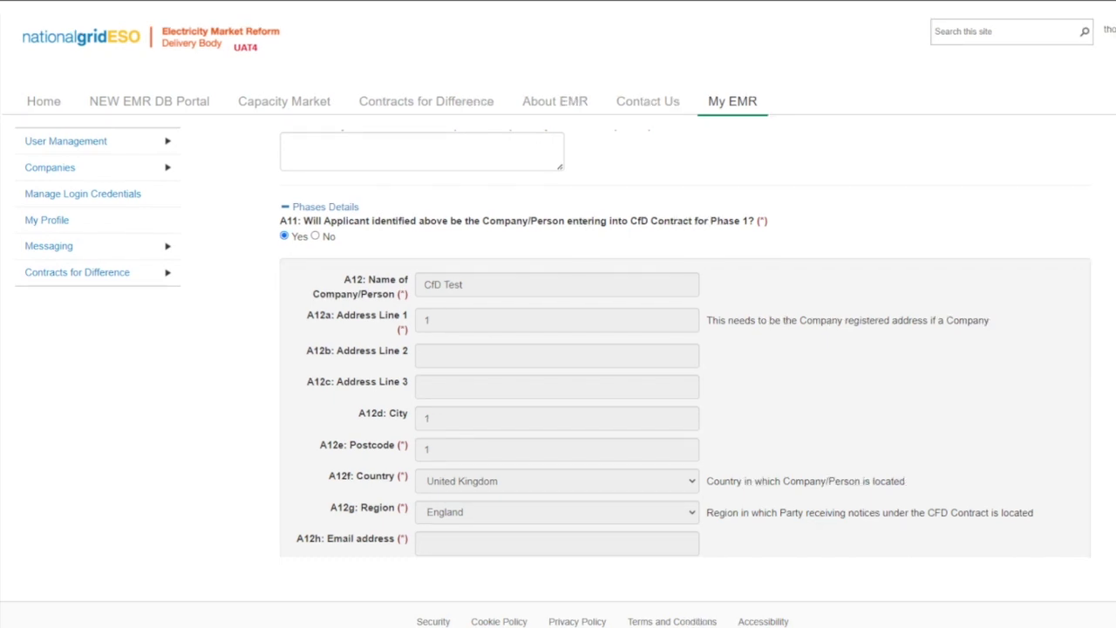
click(316, 236)
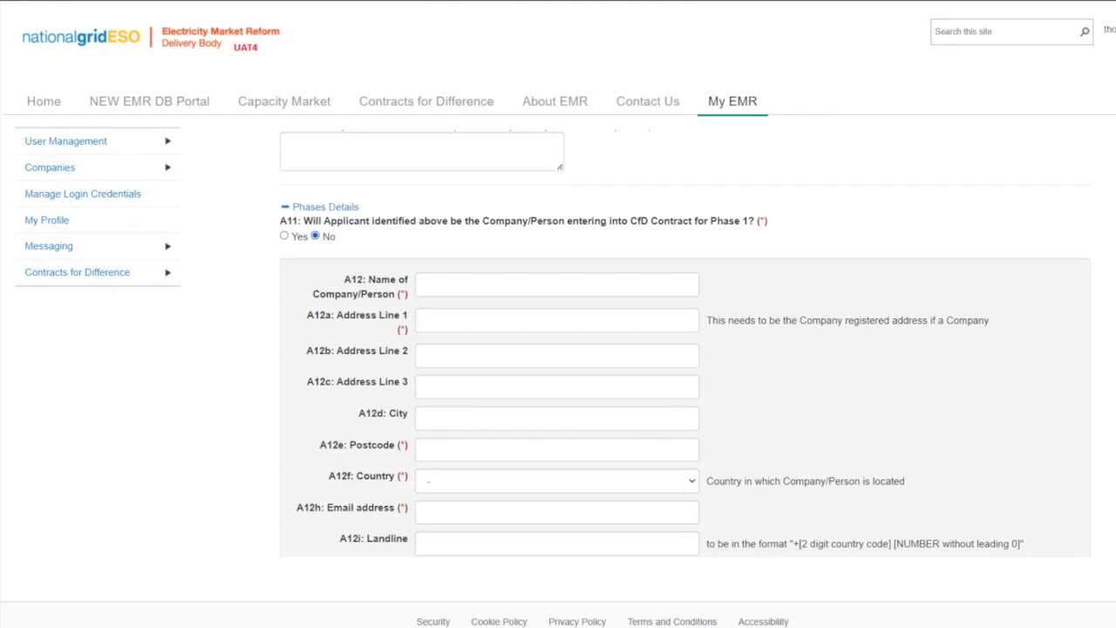
click(284, 237)
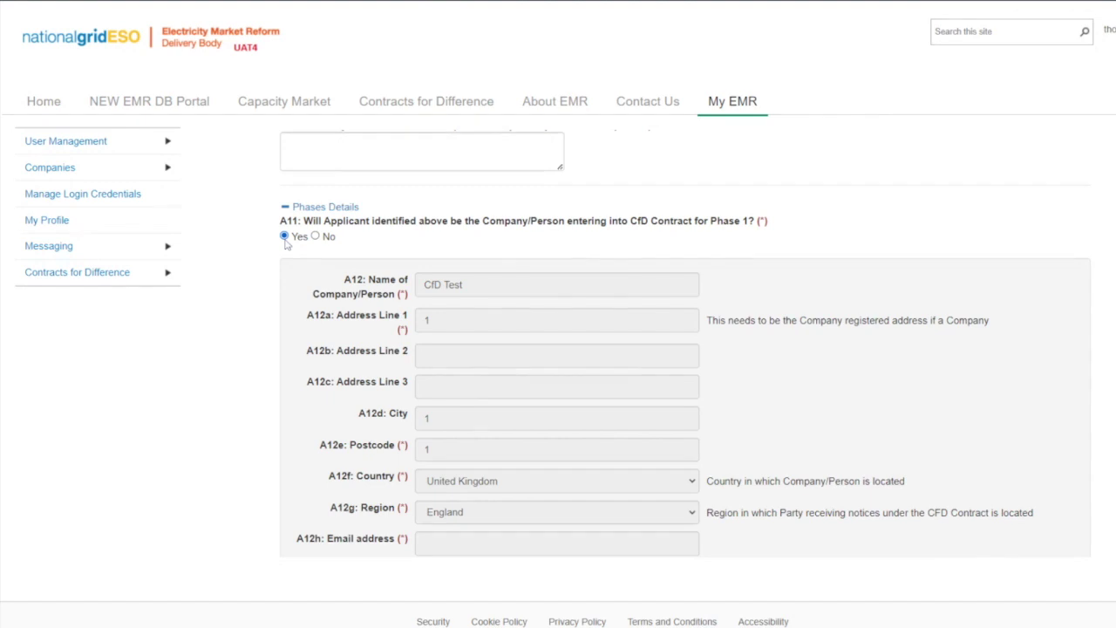
scroll(284, 244, down, 6)
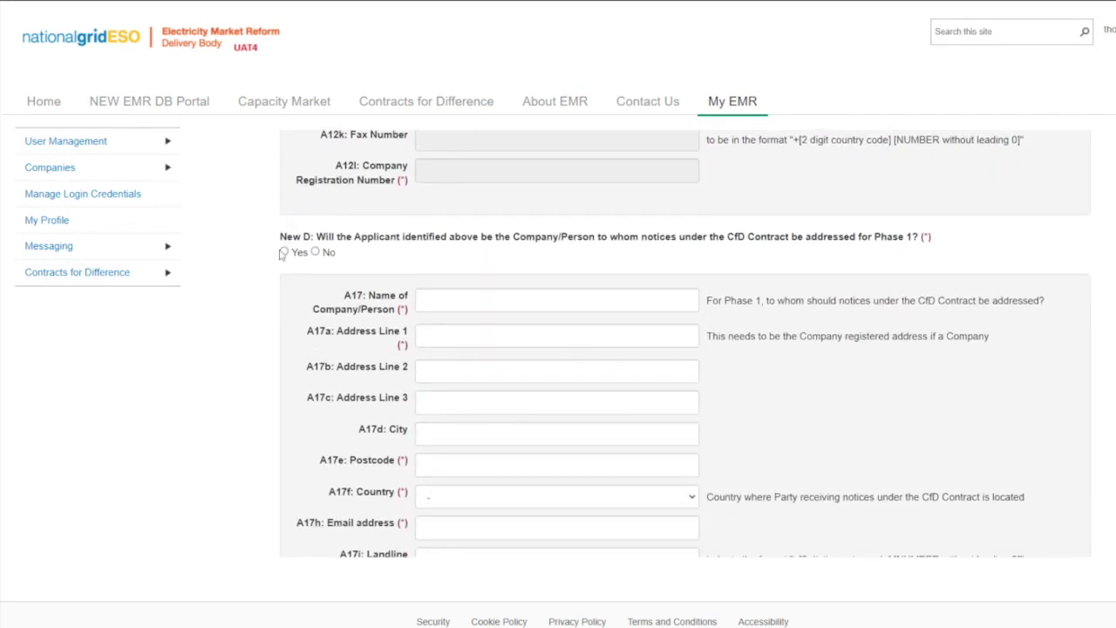
- Answer Yes to New D so the applicant receives Phase 1 notices
click(284, 252)
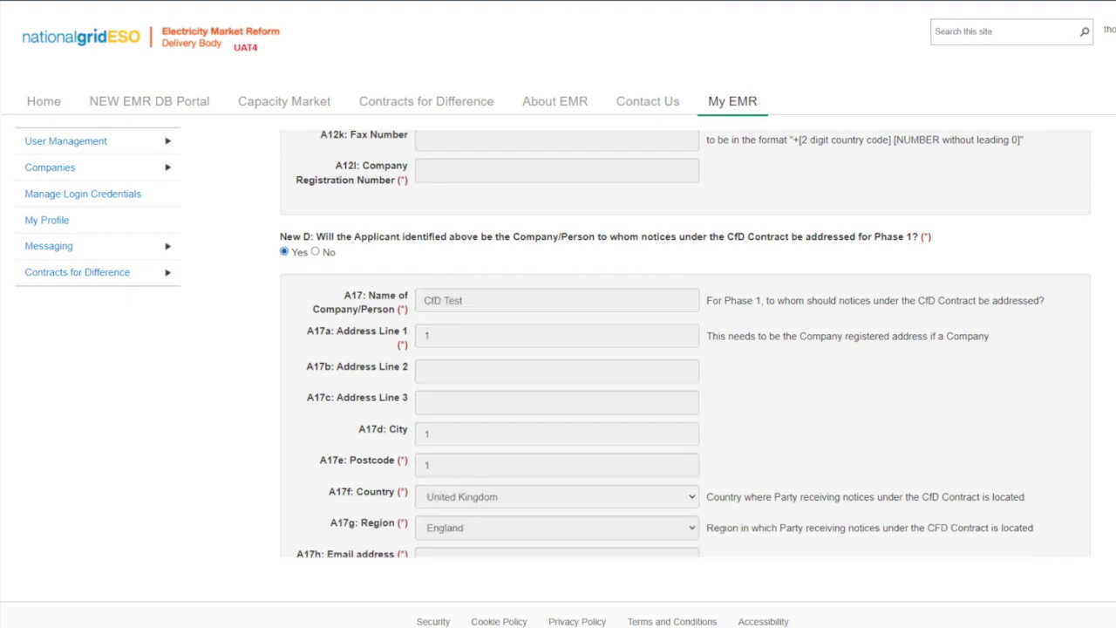
click(315, 252)
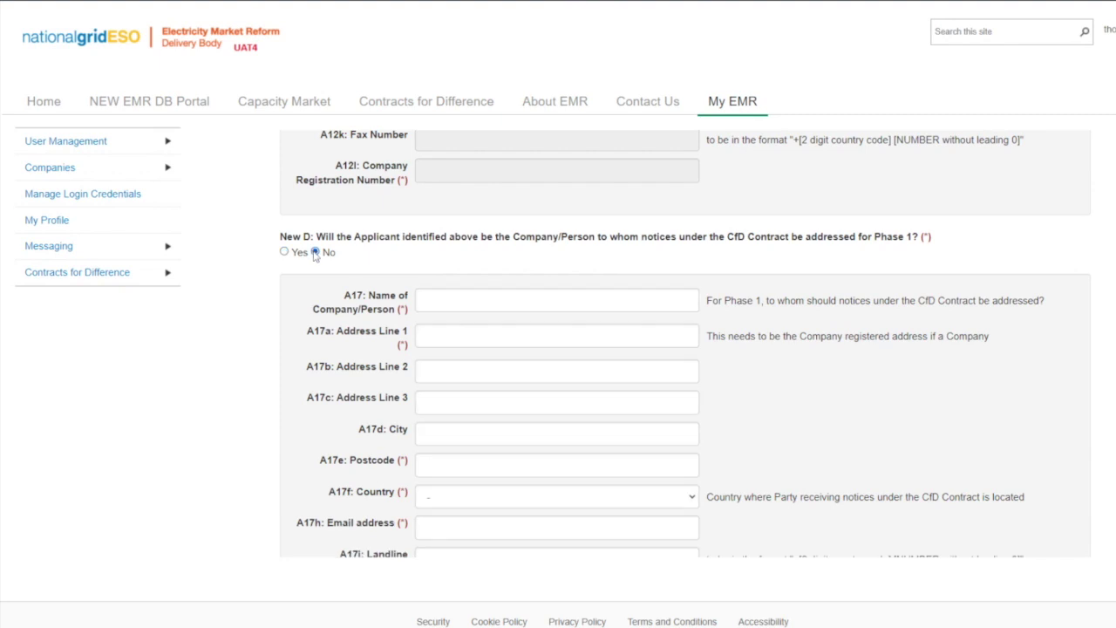
click(285, 252)
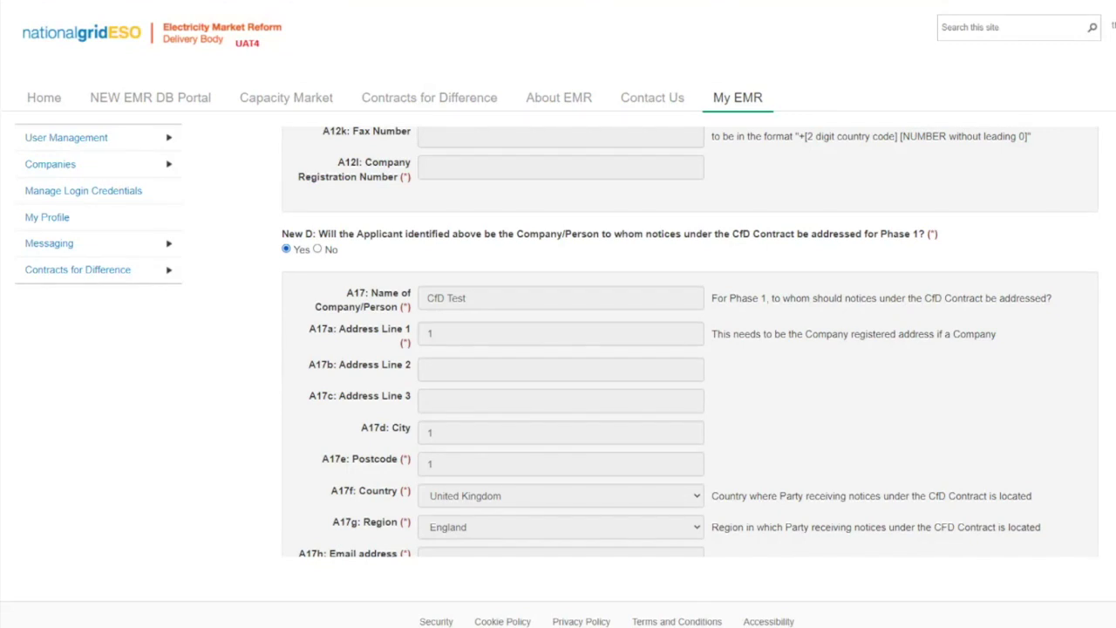
- Expand the VAT Details section to reveal question A20
scroll(289, 252, up, 3)
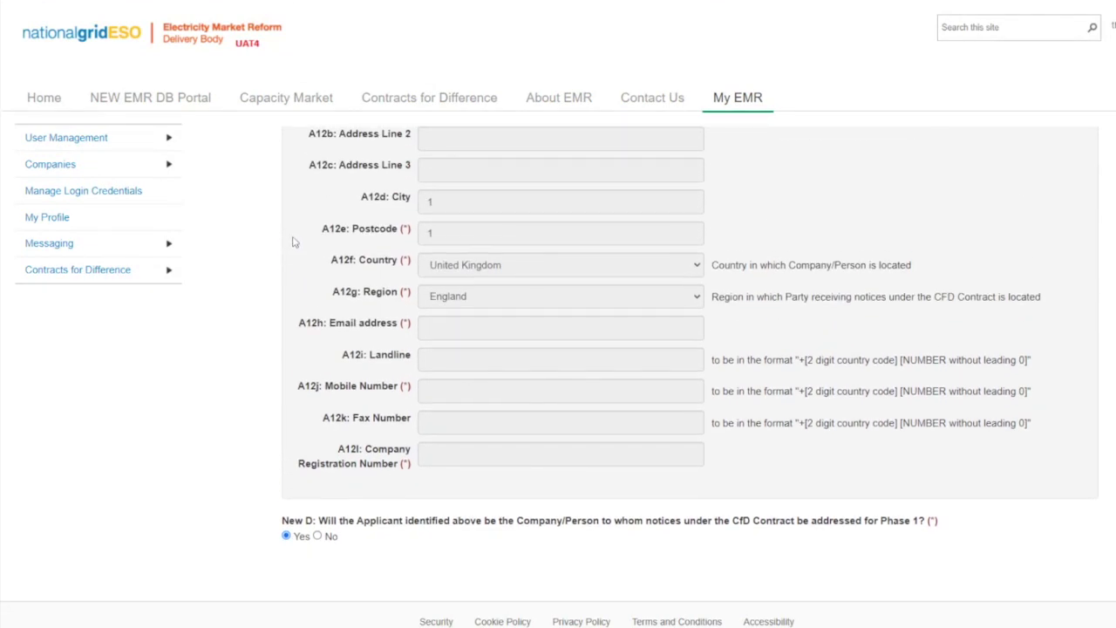
scroll(293, 243, up, 2)
scroll(291, 244, down, 4)
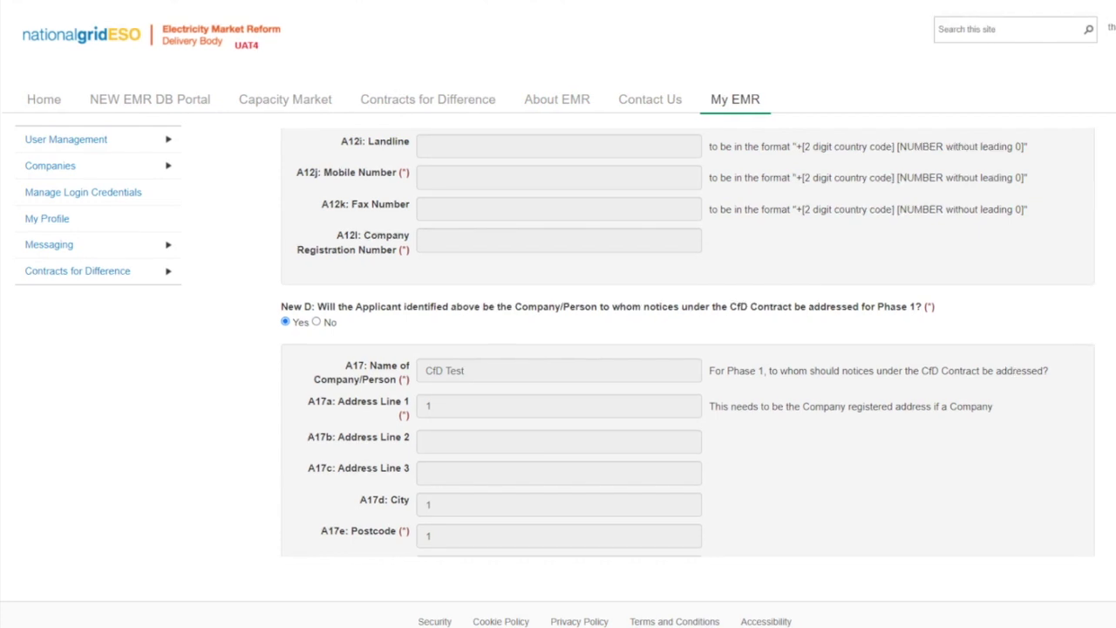
scroll(292, 262, down, 3)
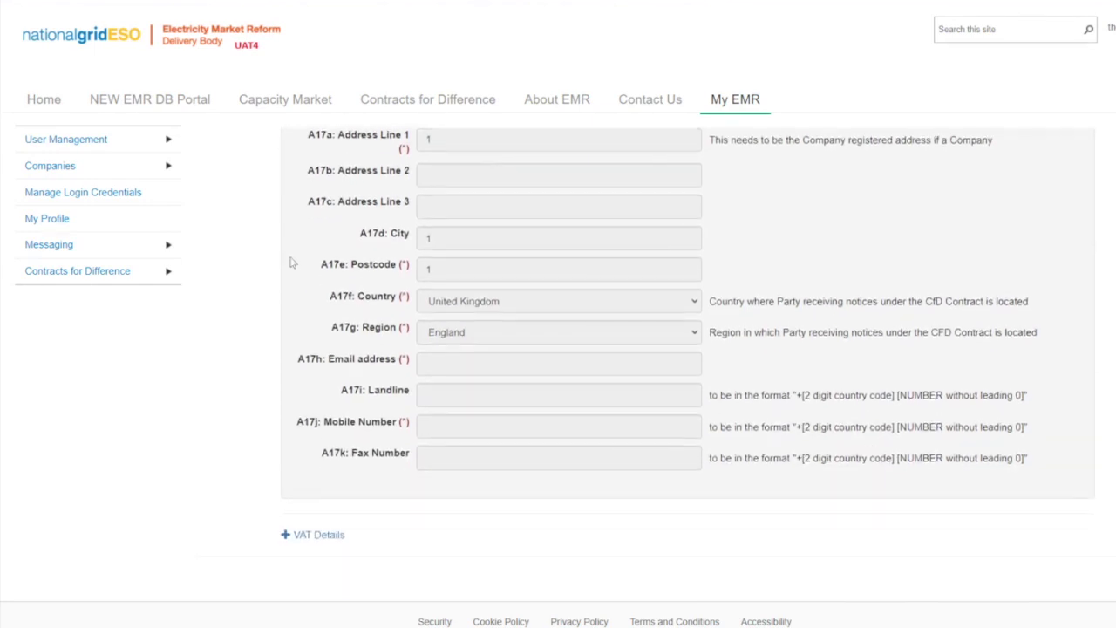
click(287, 534)
scroll(384, 416, down, 1)
scroll(383, 416, down, 1)
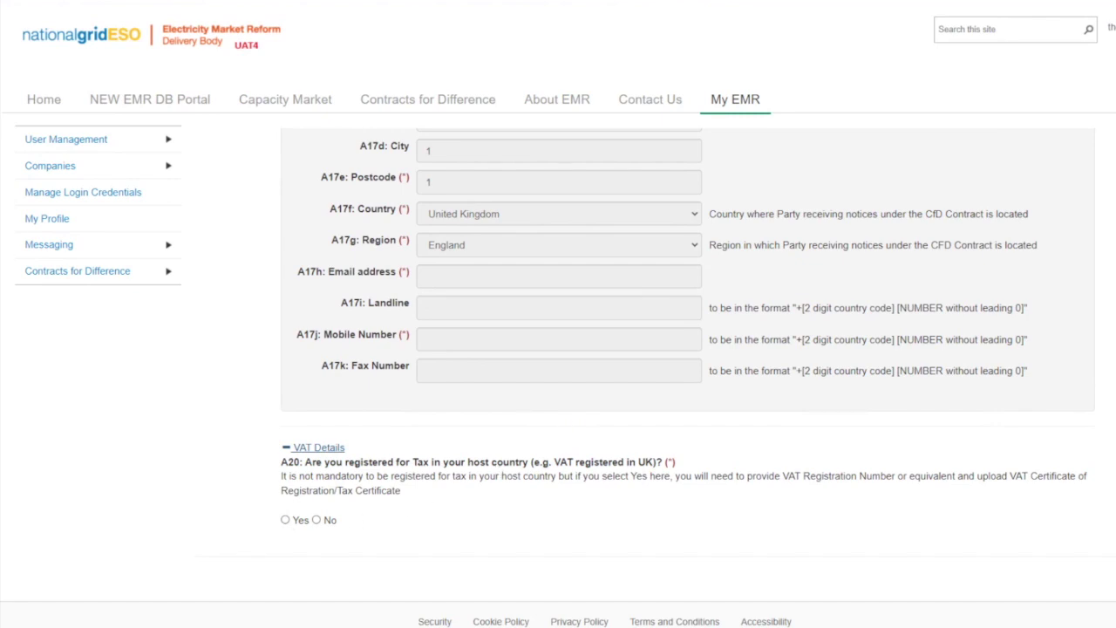
- Answer Yes to A20 and place the cursor in the A21b clarification box
click(317, 520)
click(285, 520)
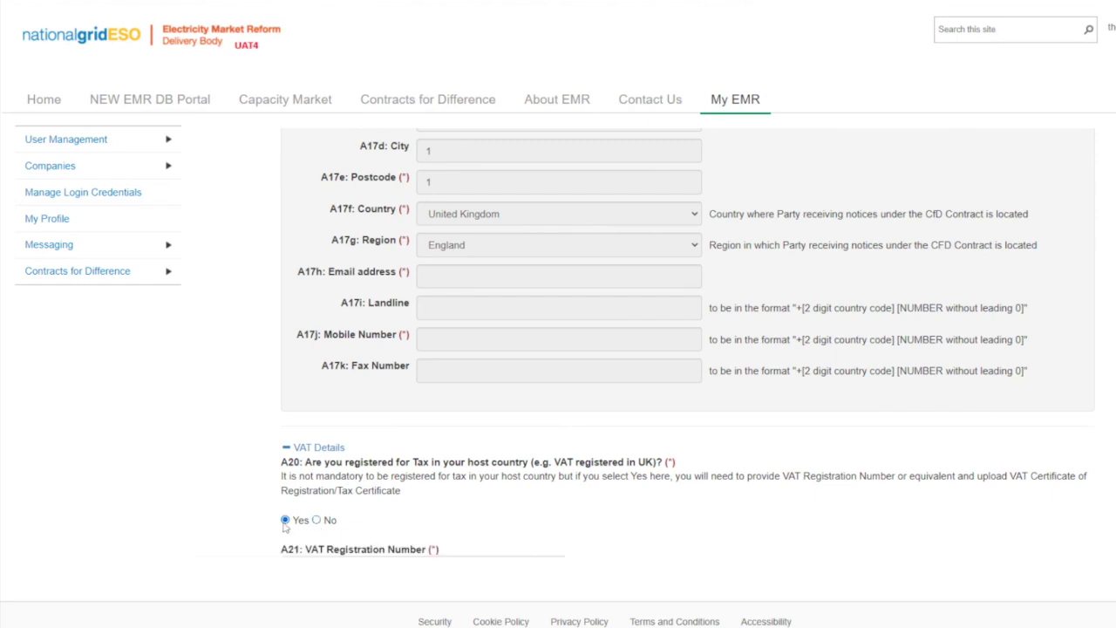
scroll(283, 526, down, 2)
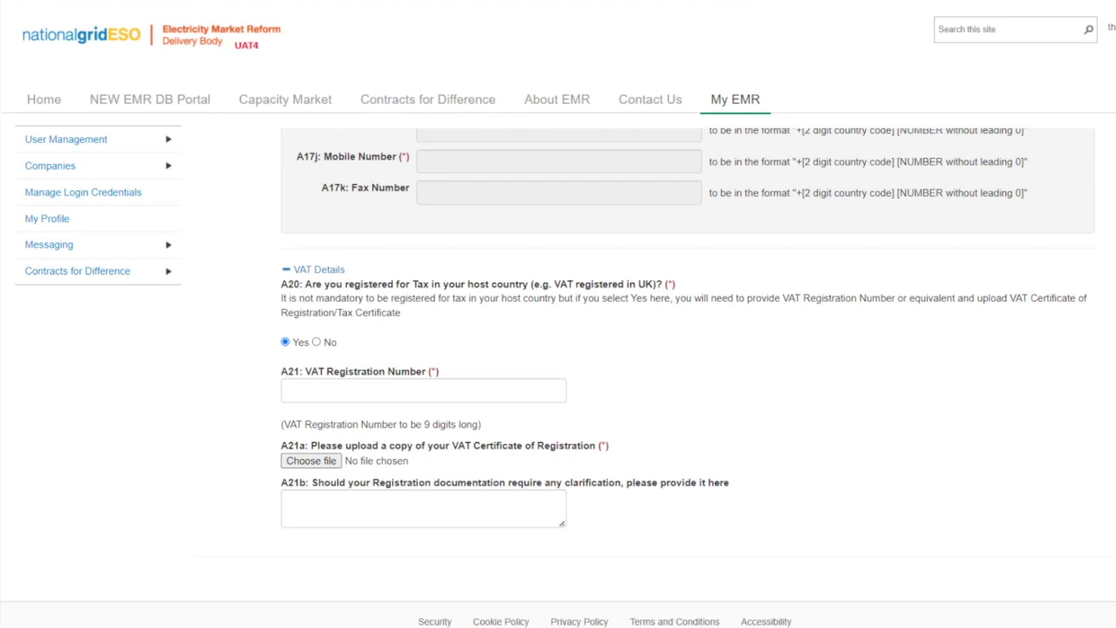
click(291, 502)
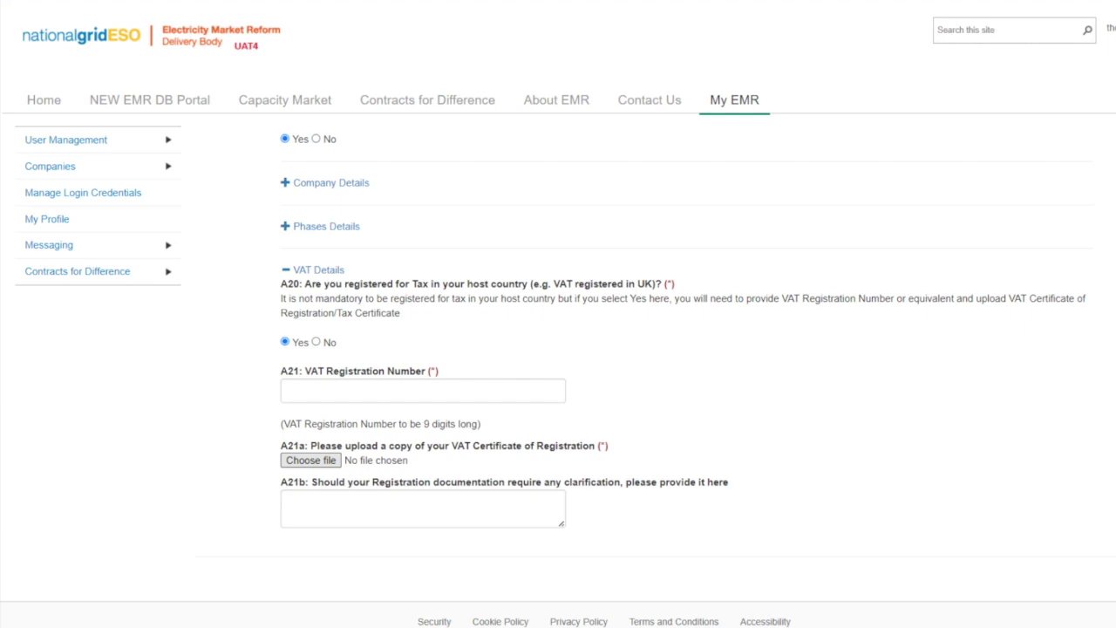
scroll(401, 392, up, 3)
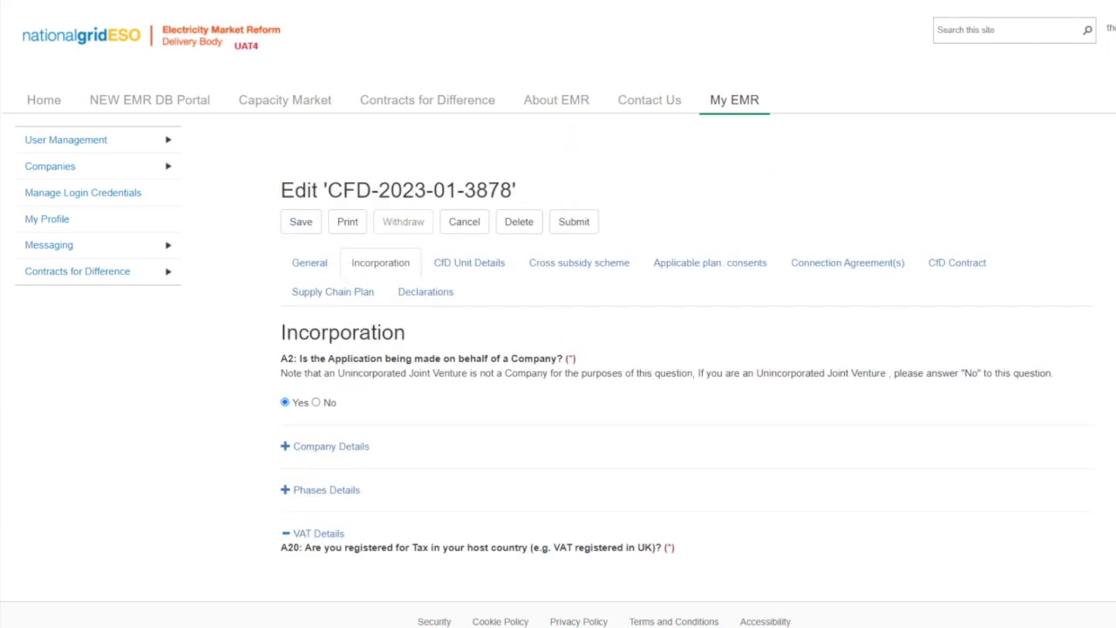
- Open CfD Unit Details and review the GRID 1 unit's address and grid coordinates
click(471, 275)
scroll(475, 271, down, 1)
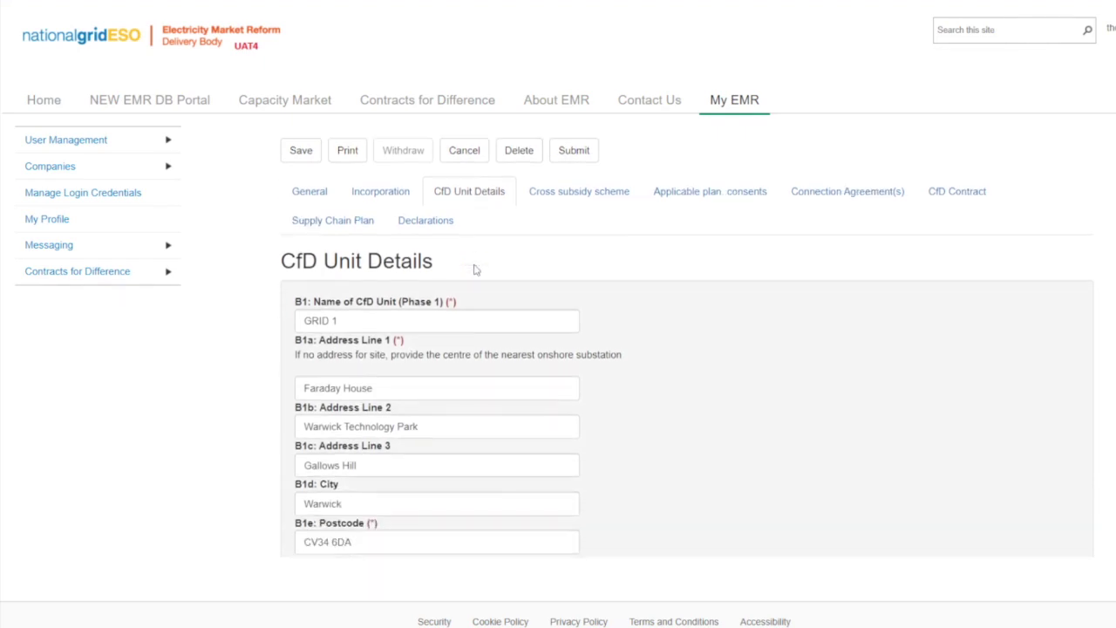
scroll(475, 270, up, 1)
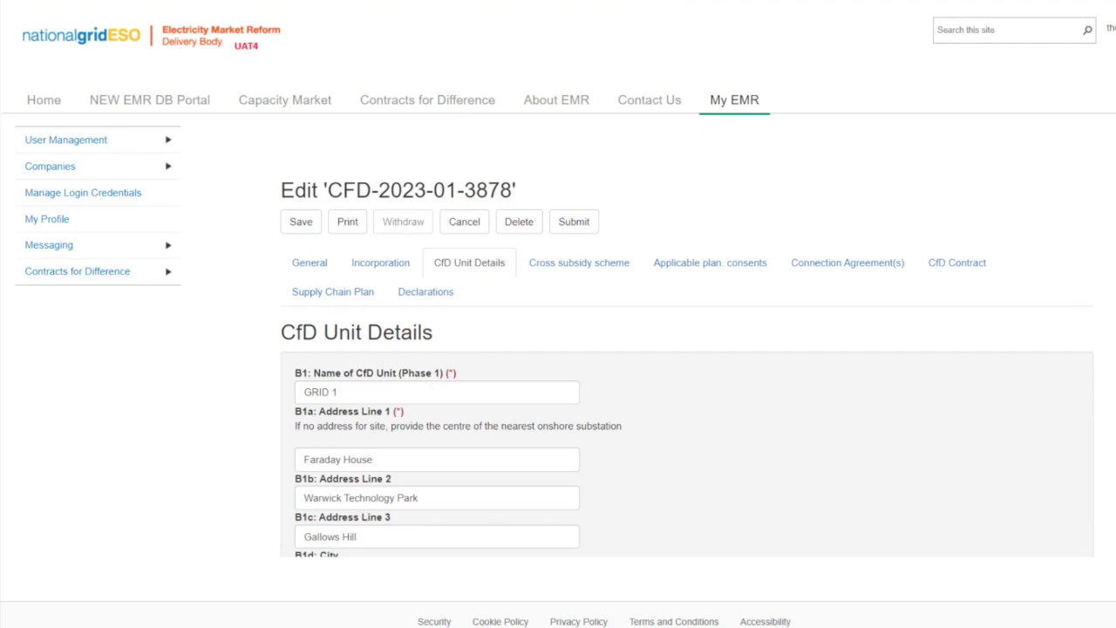
scroll(686, 366, down, 1)
scroll(427, 382, down, 1)
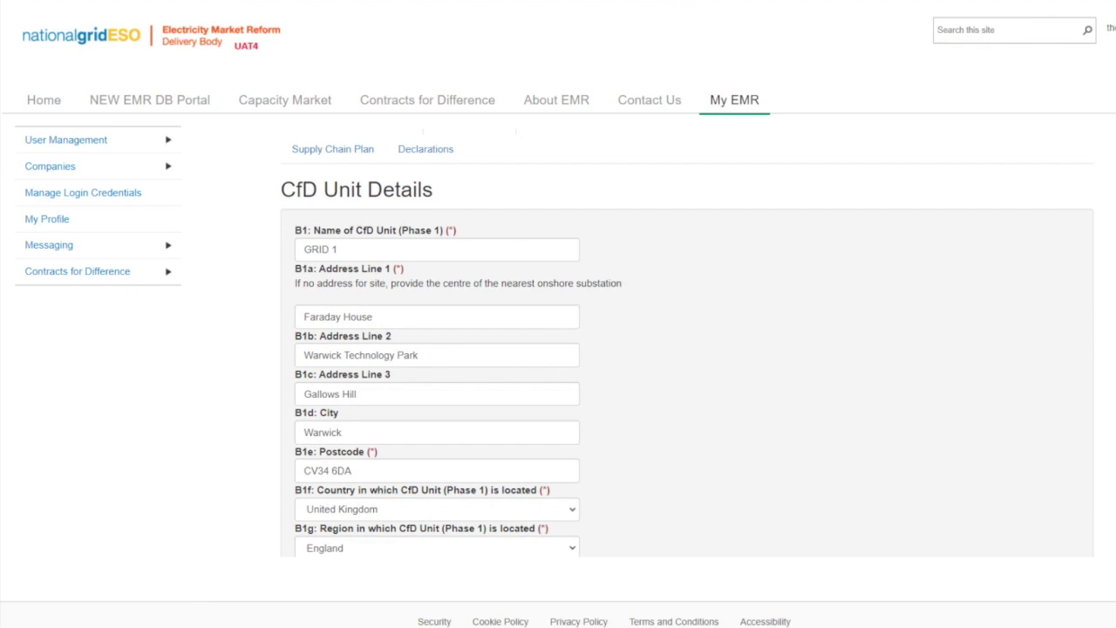
scroll(427, 381, down, 5)
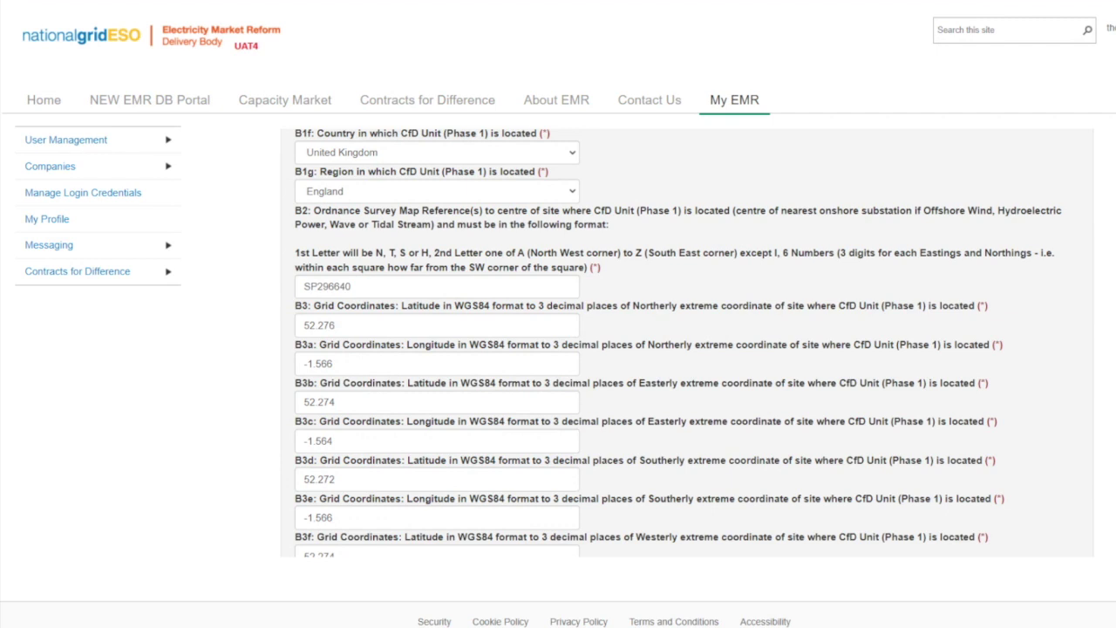
scroll(680, 348, down, 3)
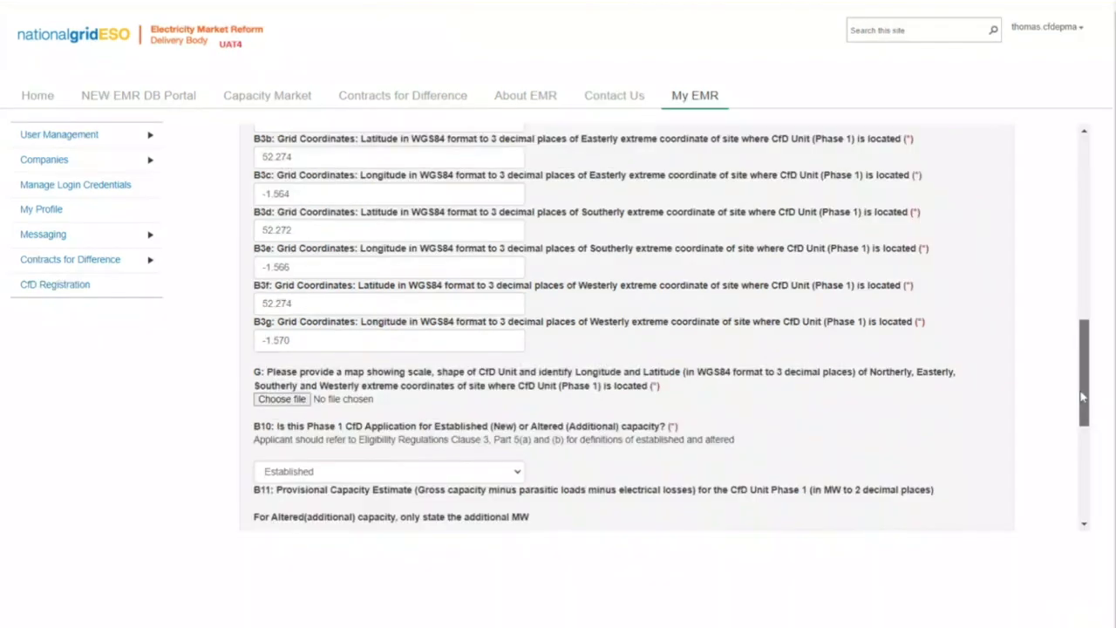
scroll(1080, 379, down, 1)
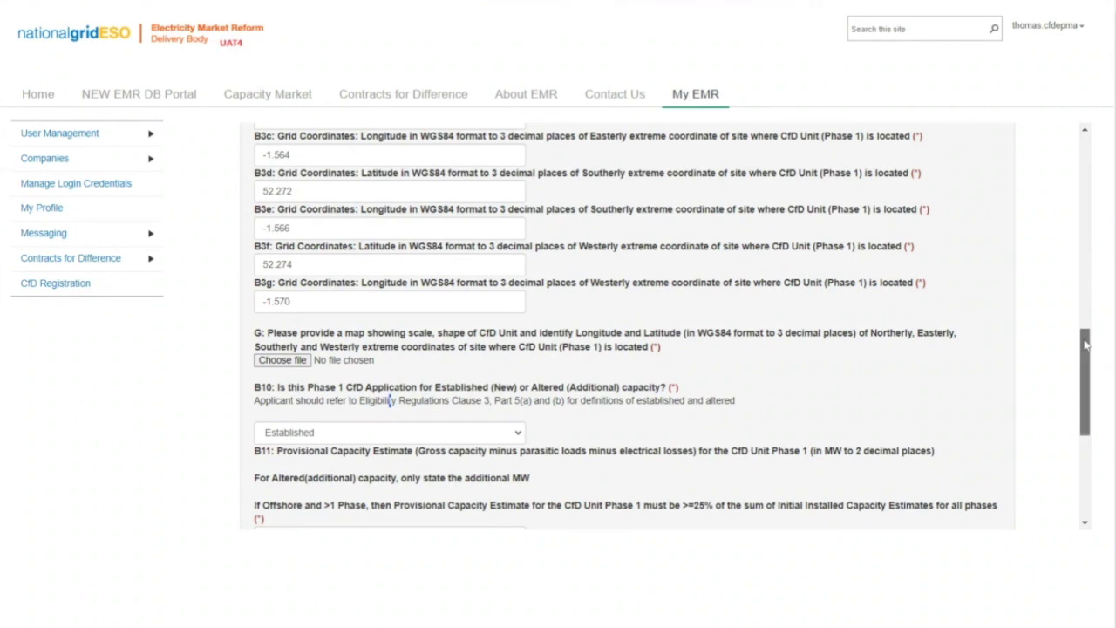
drag(1085, 346, 1084, 398)
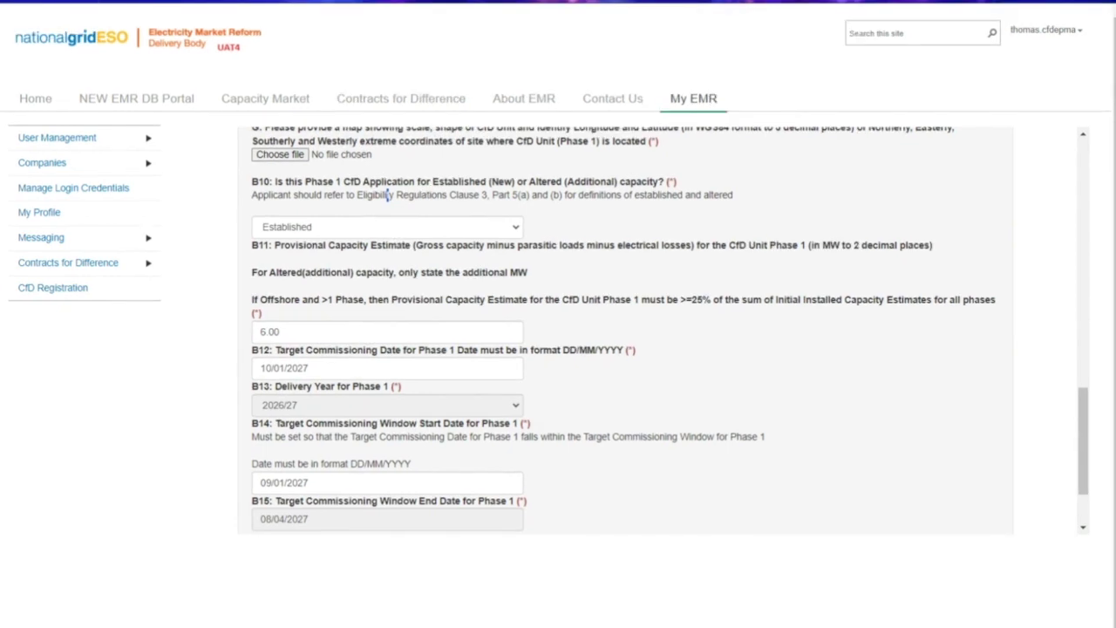
- Check the Phase 1 dates (B12 01/04/2025, B14 09/01/2025) and return to the form top
scroll(389, 195, down, 2)
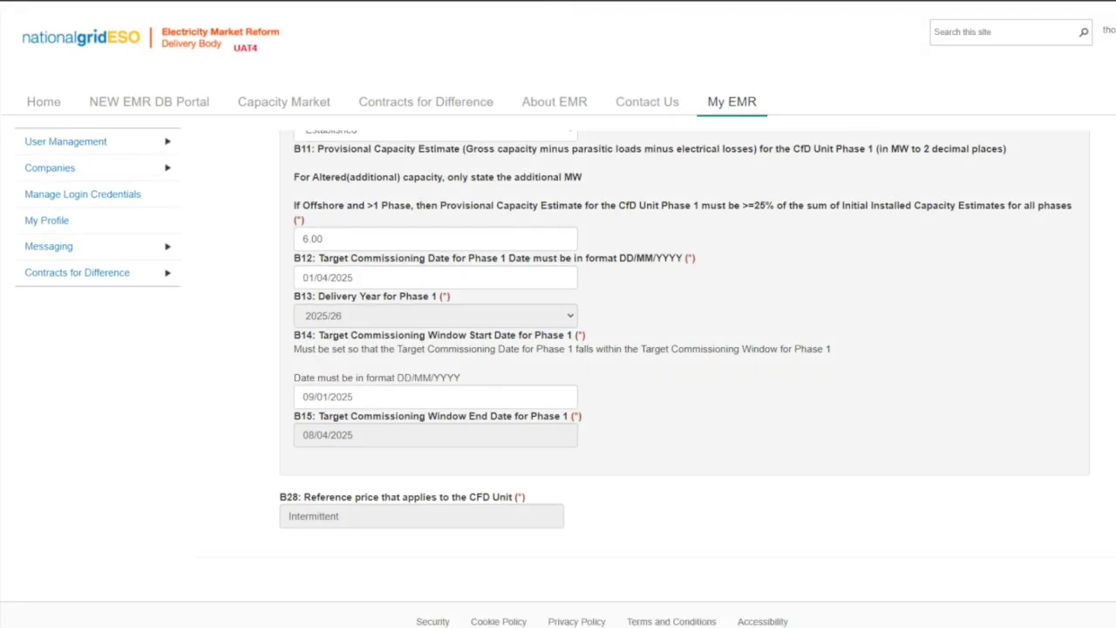
scroll(617, 203, up, 20)
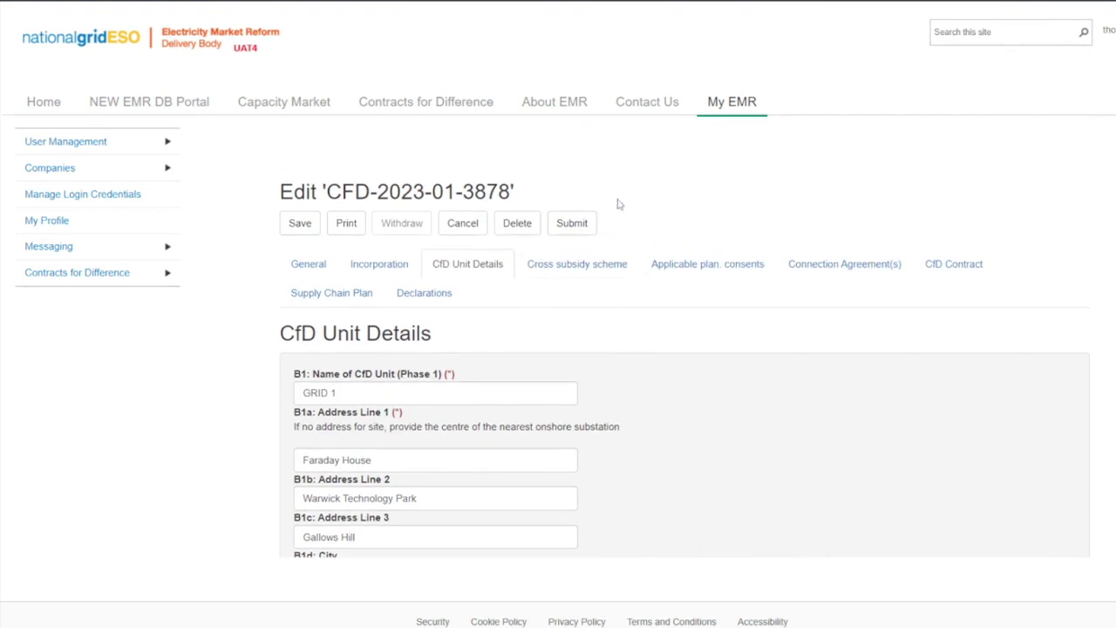
- Open the Cross subsidy scheme tab and review C1–C8, with C1, C6, C7 and C8 answered No
click(609, 276)
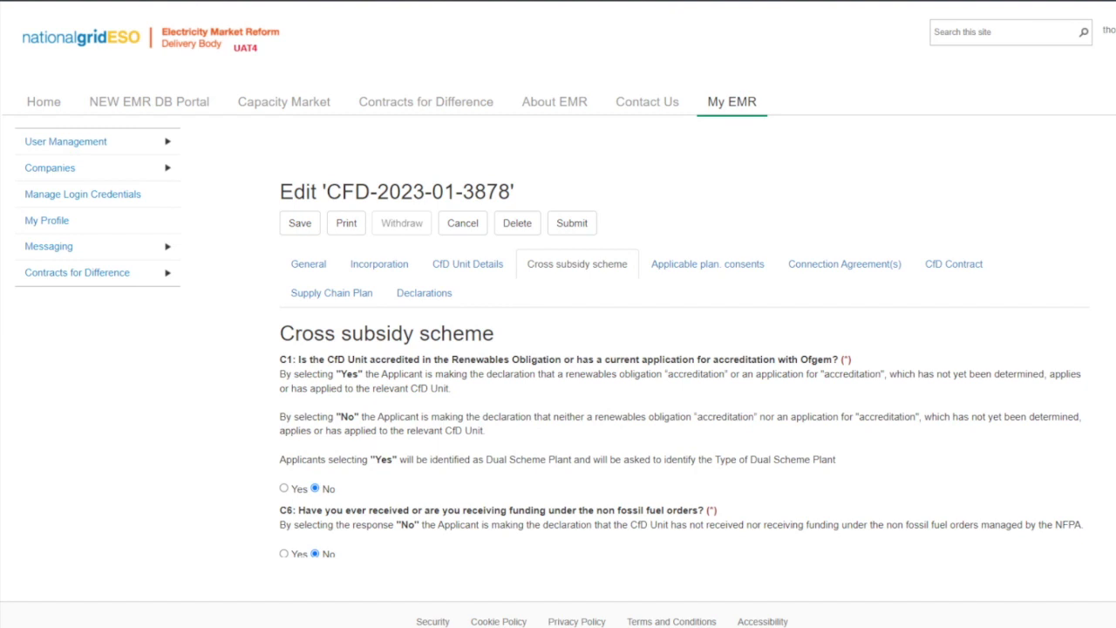
scroll(415, 454, down, 3)
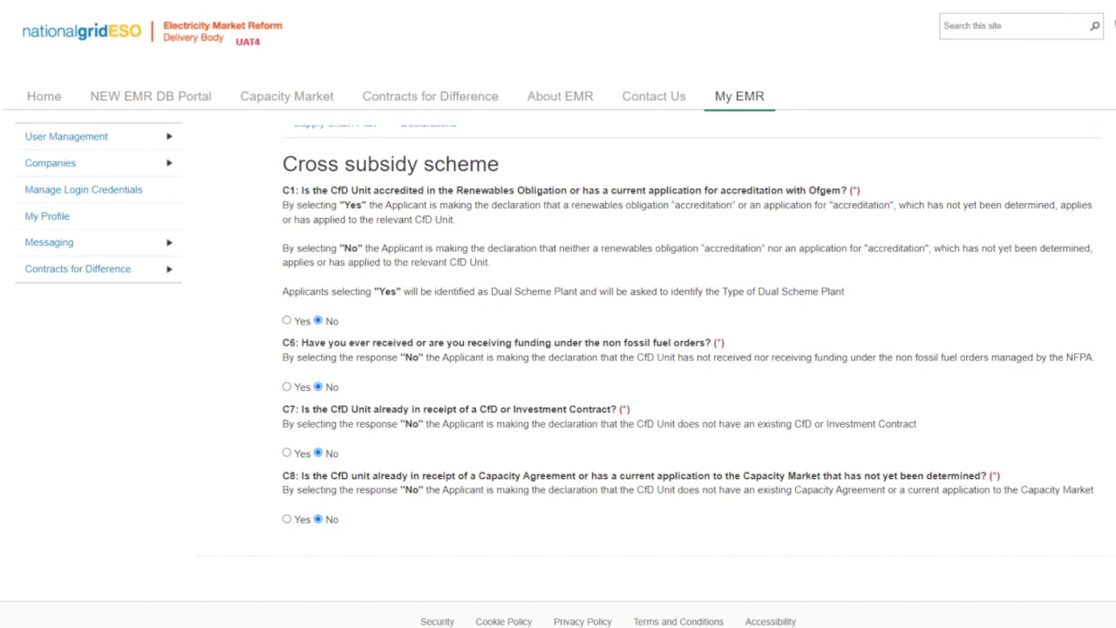
scroll(558, 348, up, 2)
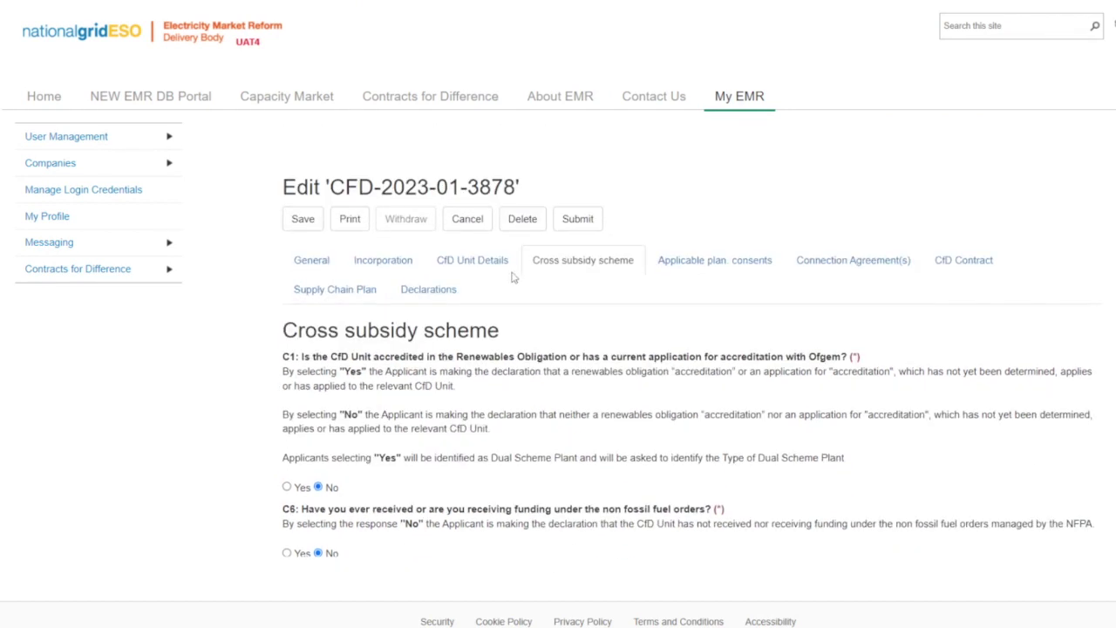
click(695, 263)
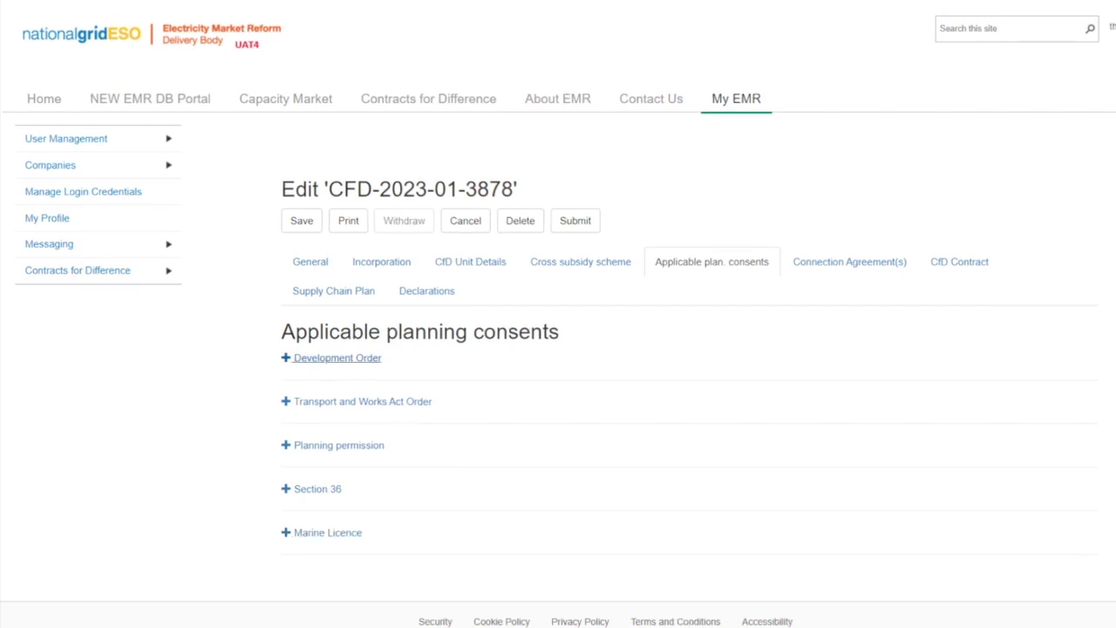
click(286, 358)
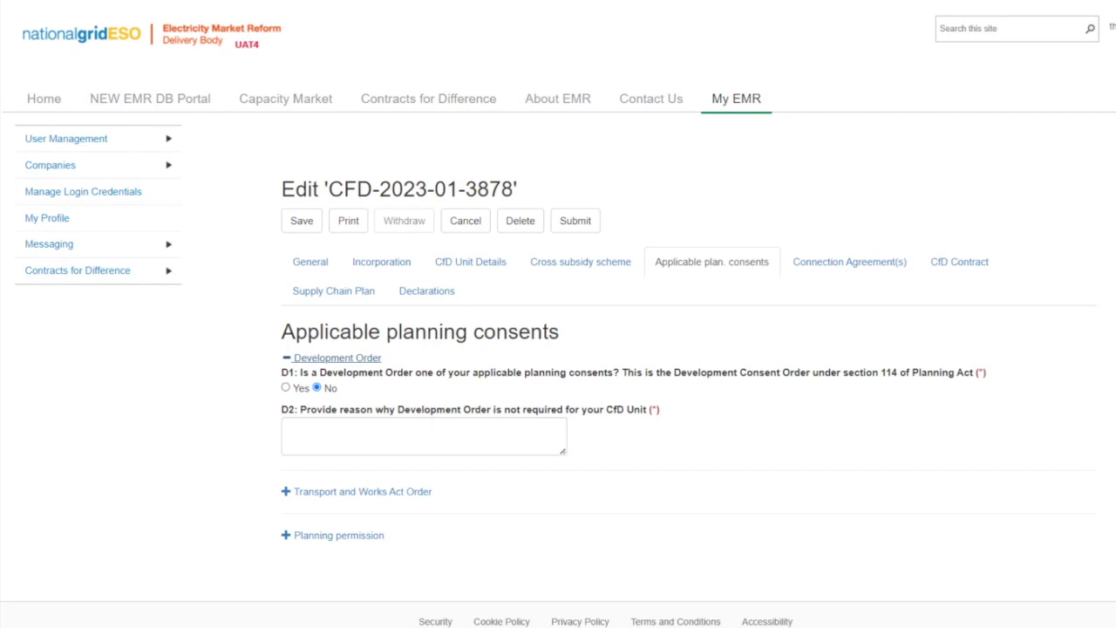
- Answer Yes to D1 Development Order with its consent document attached, then start the D3 map reference
click(286, 388)
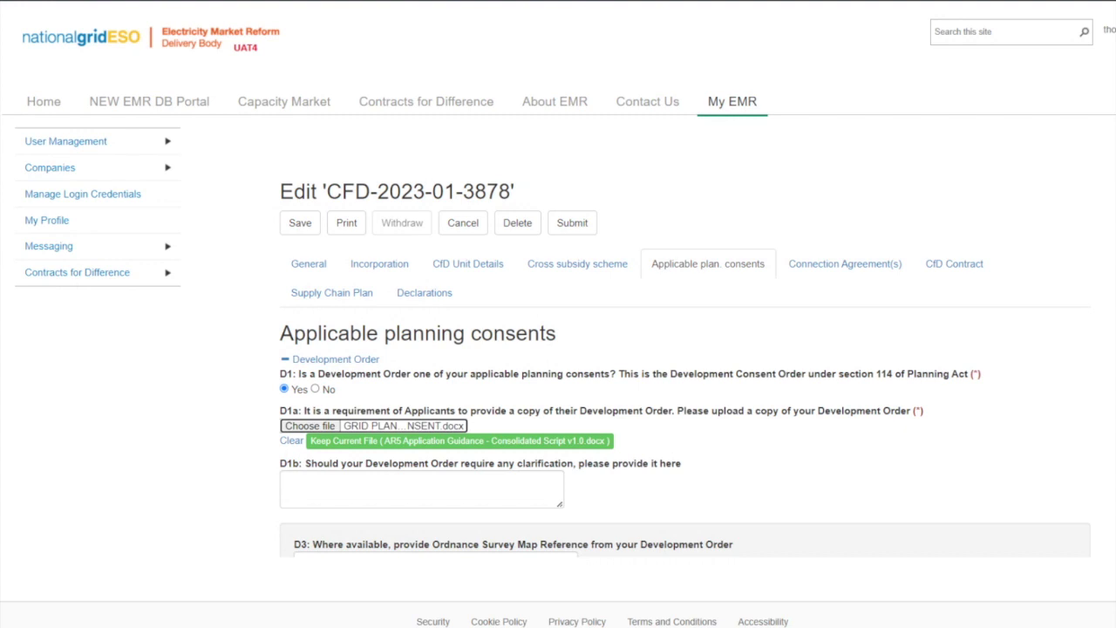
click(421, 489)
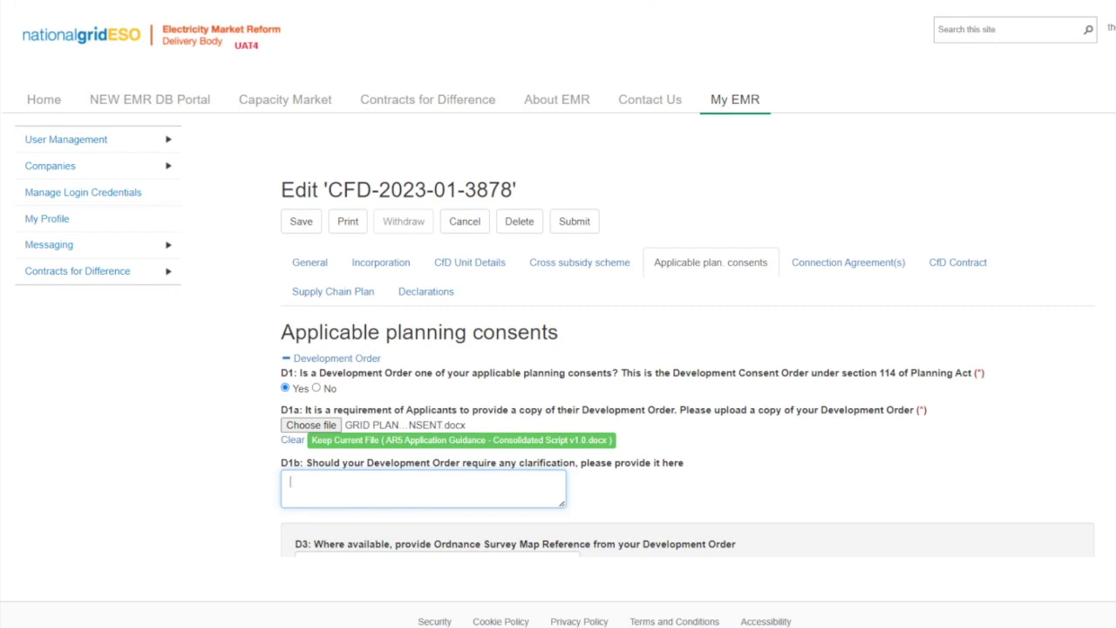
scroll(686, 340, down, 3)
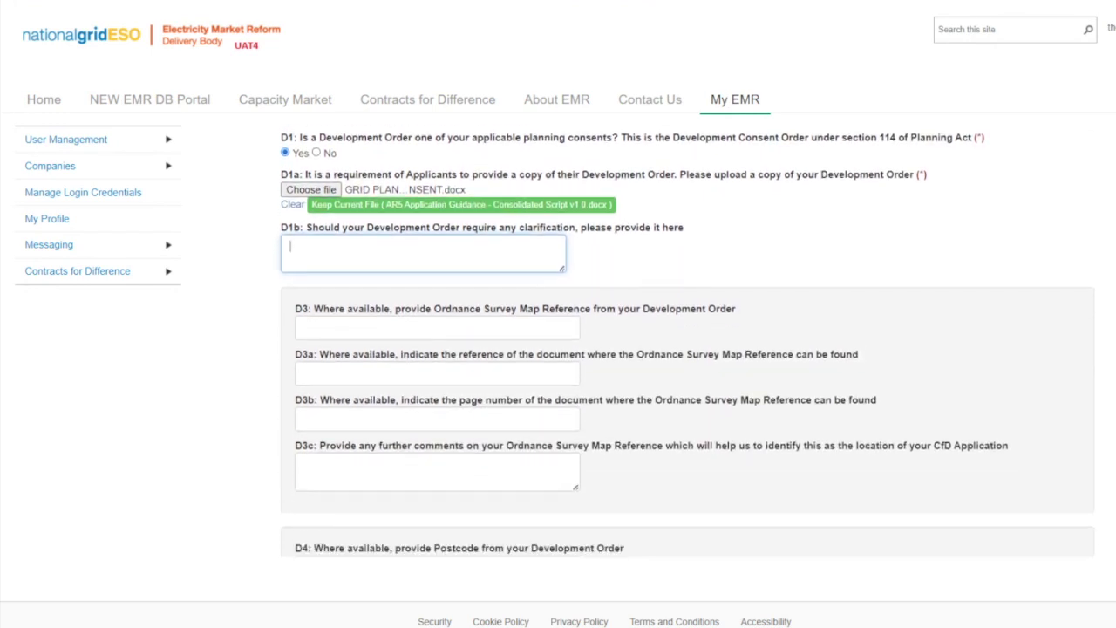
click(436, 276)
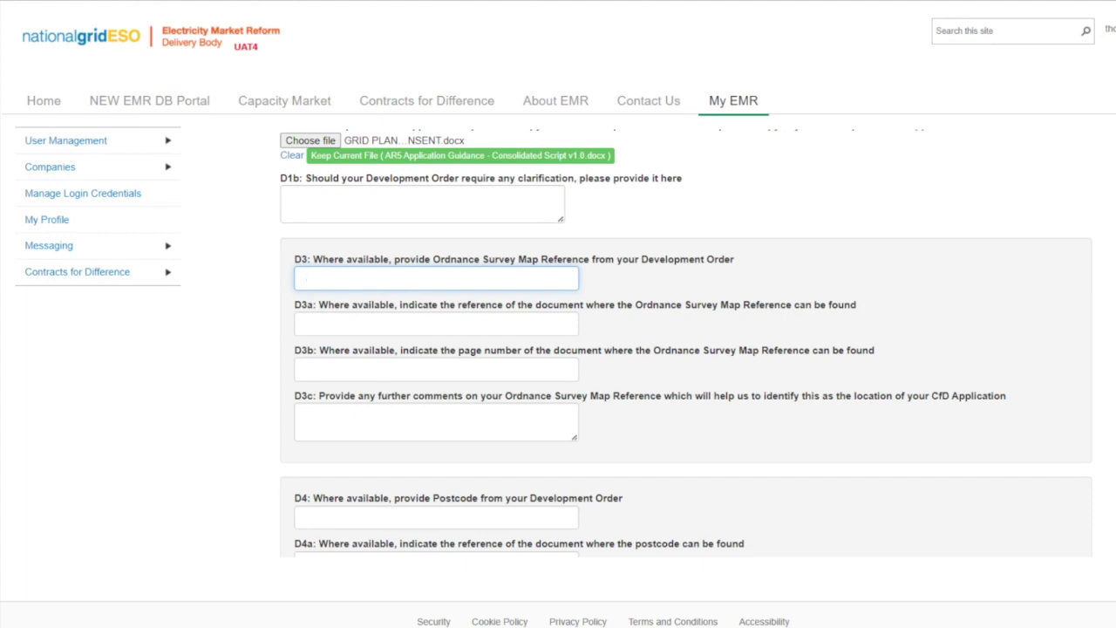
scroll(386, 256, up, 3)
- Set D1 back to No, select the empty D2 reason box, and check Transport and Works Act Order
click(317, 317)
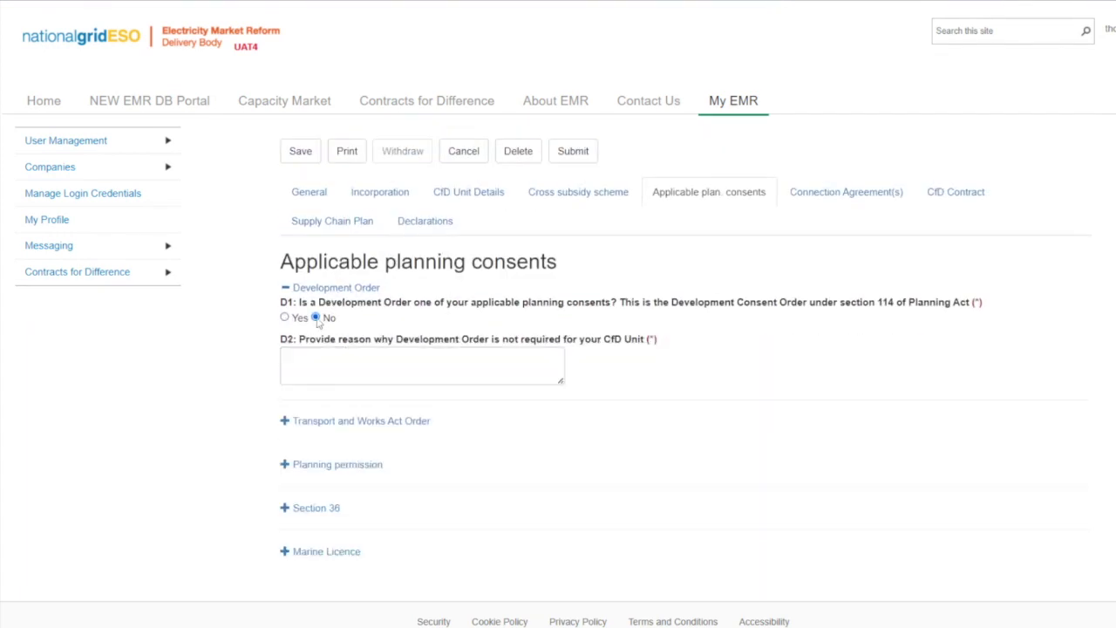
click(289, 358)
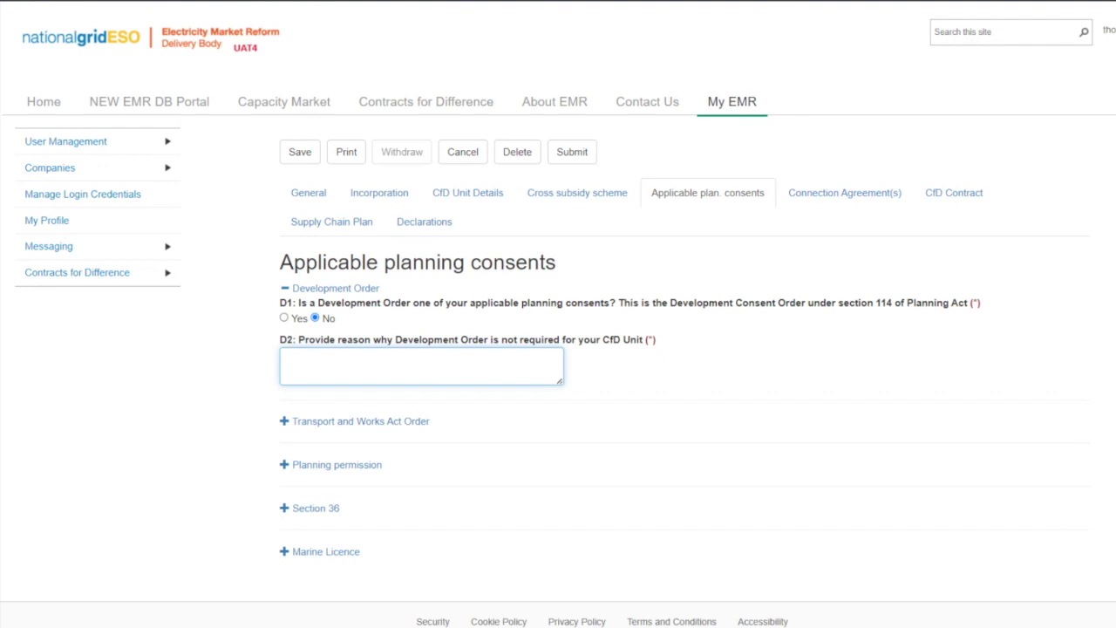
scroll(342, 417, down, 1)
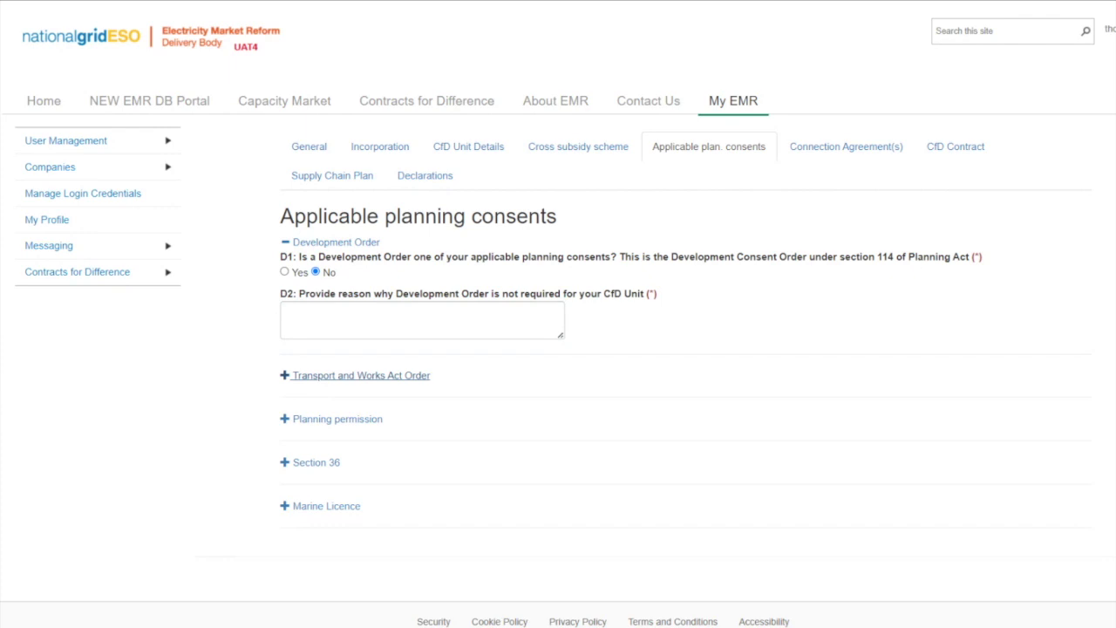
click(320, 380)
click(330, 385)
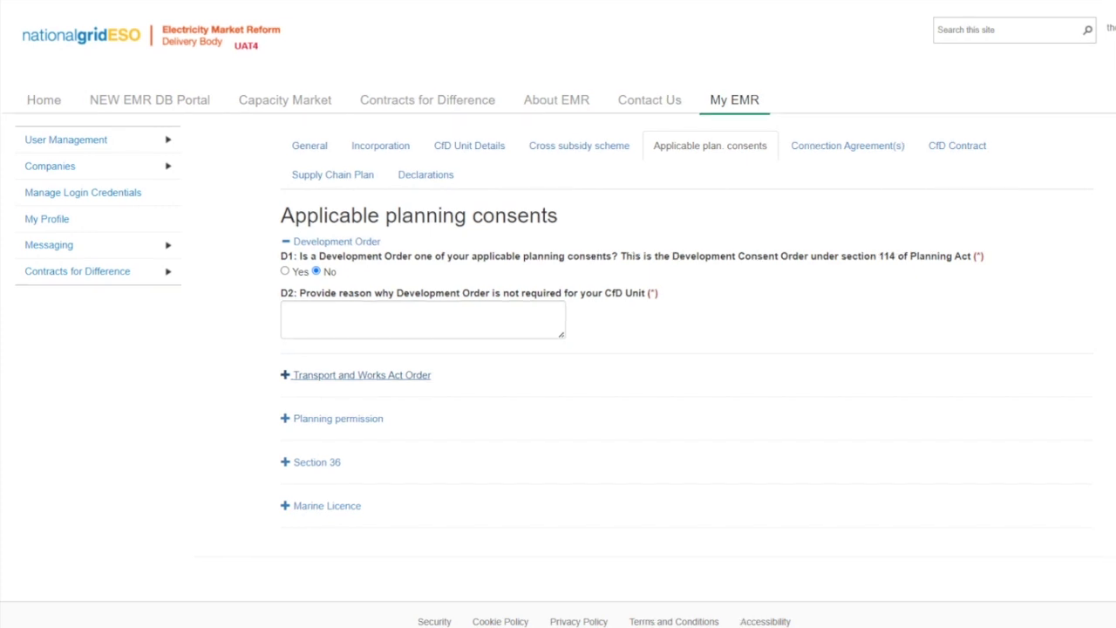
- Expand Planning permission, Section 36 and Marine Licence, showing D17, D25 and D33 at No
click(334, 422)
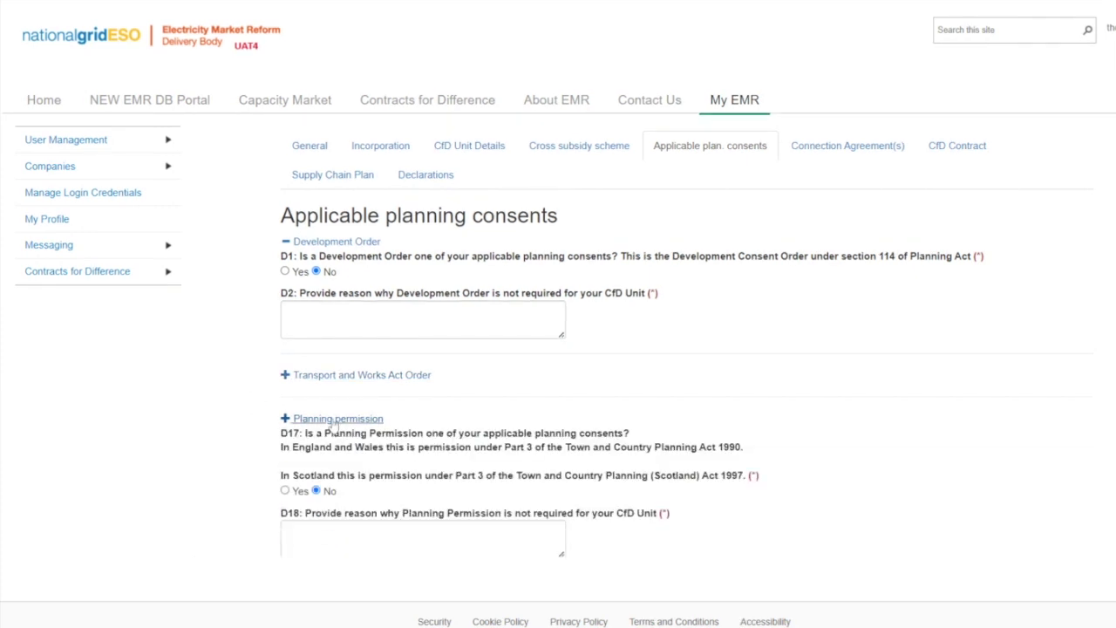
click(334, 422)
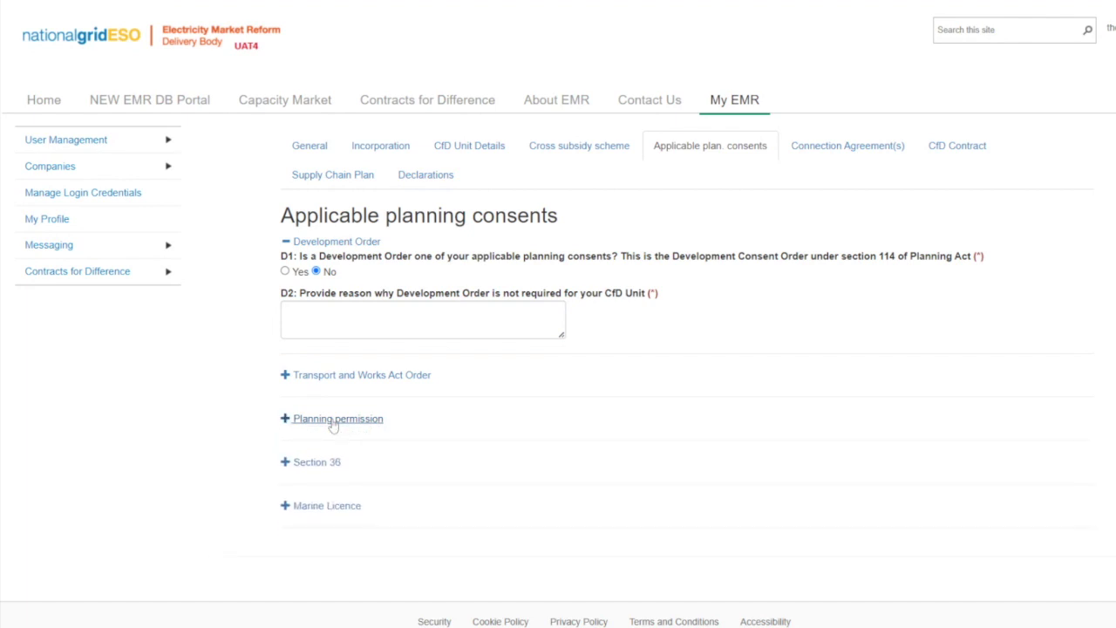
click(334, 422)
scroll(334, 425, down, 2)
click(301, 462)
scroll(296, 466, down, 2)
click(301, 505)
scroll(301, 505, down, 1)
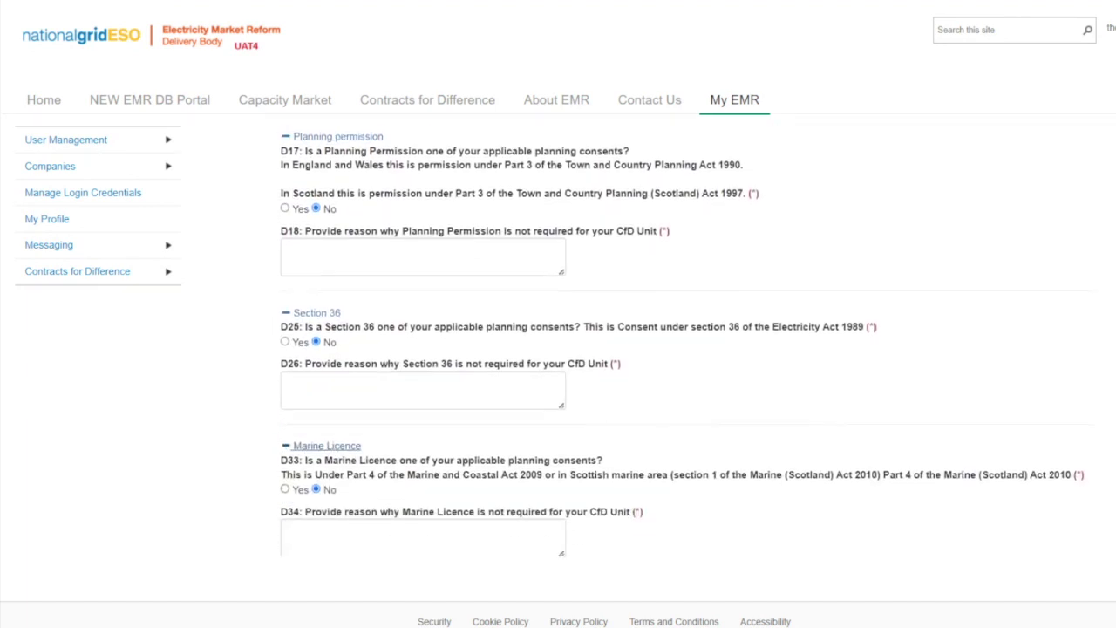
scroll(558, 349, down, 1)
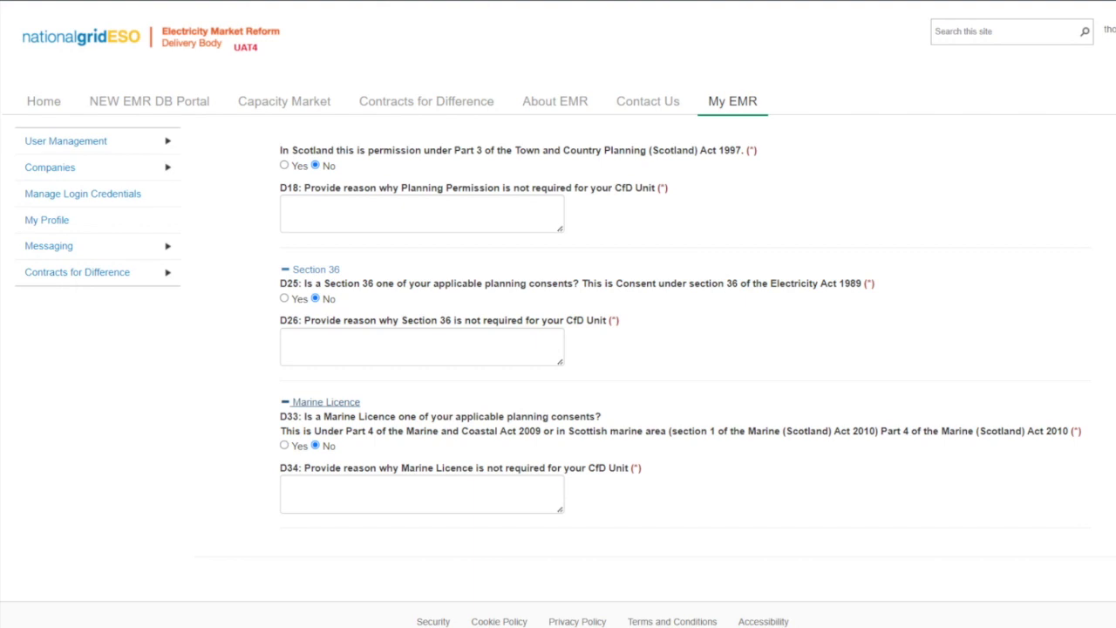
- Answer Yes to D41, declaring compliance with Allocation Regulation 23
scroll(269, 488, down, 2)
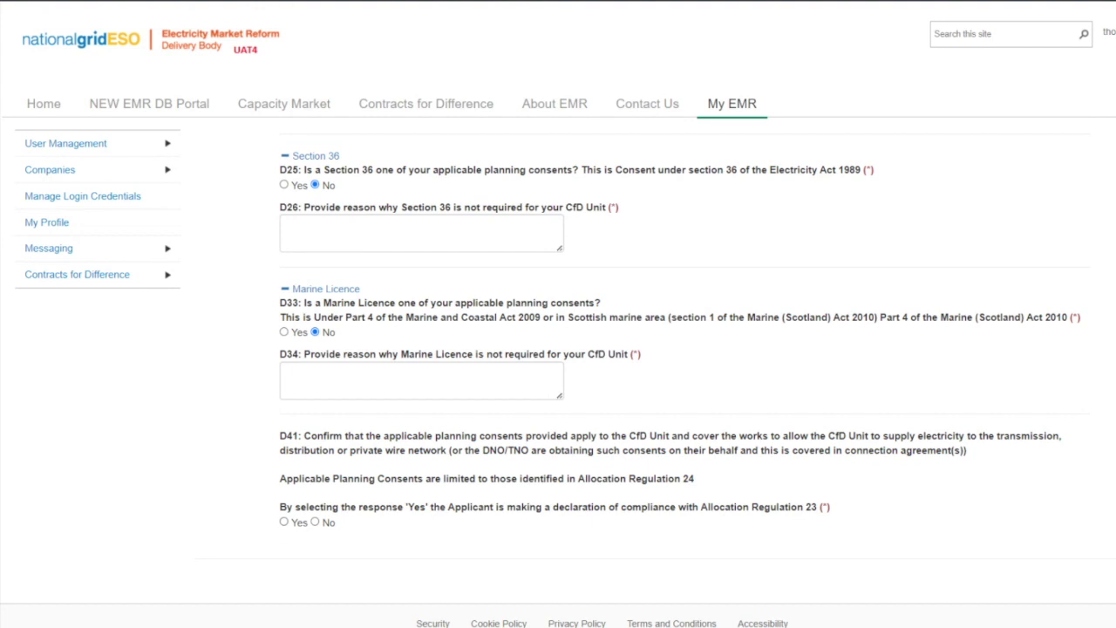
click(283, 522)
- Return to the top and open the Connection Agreement(s) tab with E1 Direct and E2 Transmission
scroll(354, 471, up, 6)
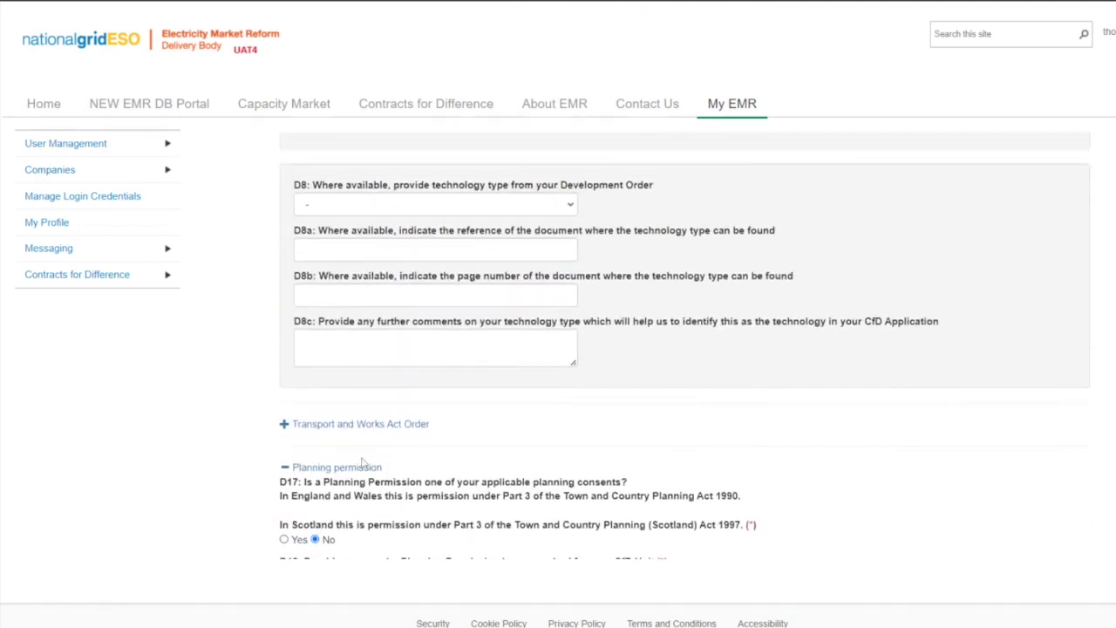
scroll(362, 462, up, 15)
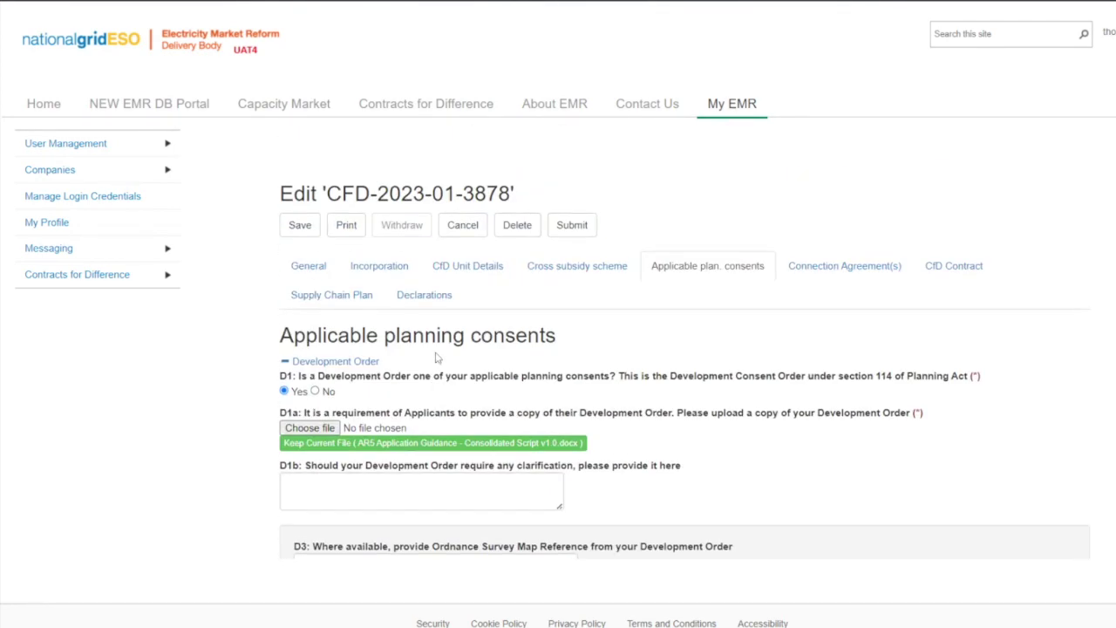
click(811, 275)
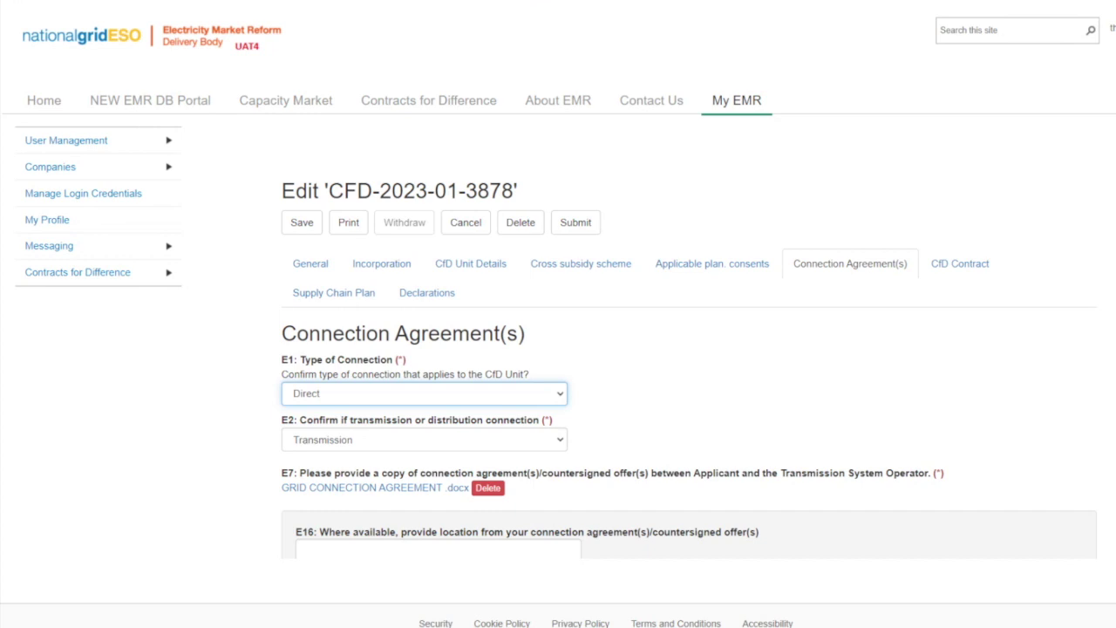
- Go to the E2 transmission-or-distribution answer on the Connection Agreement(s) tab
click(424, 439)
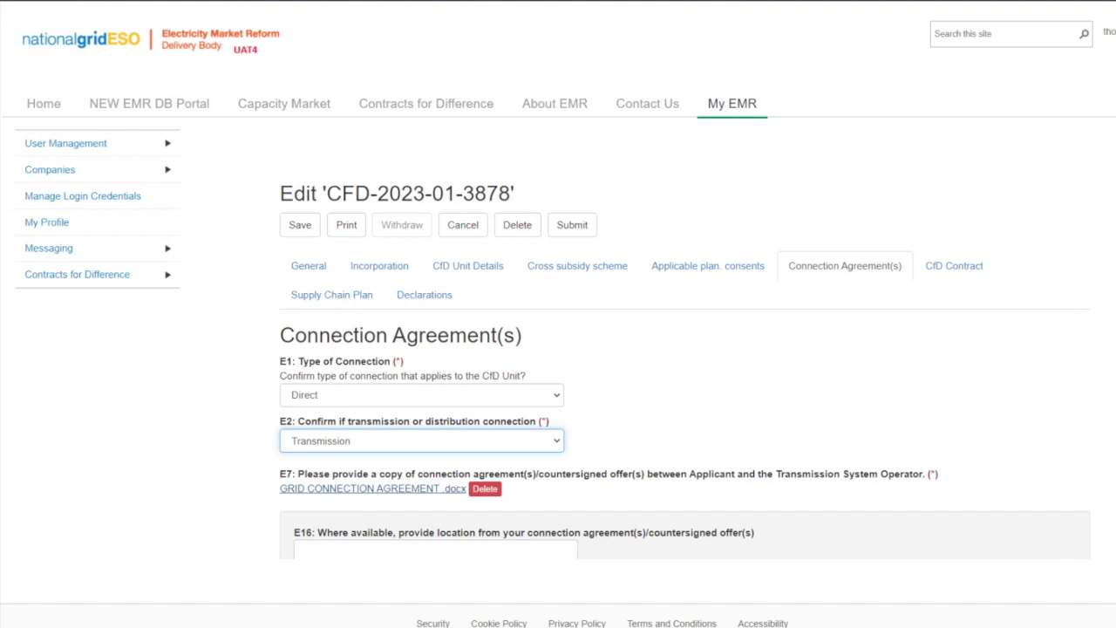
- Scroll through the connection agreement fields, then open the CfD Contract tab
scroll(422, 488, down, 6)
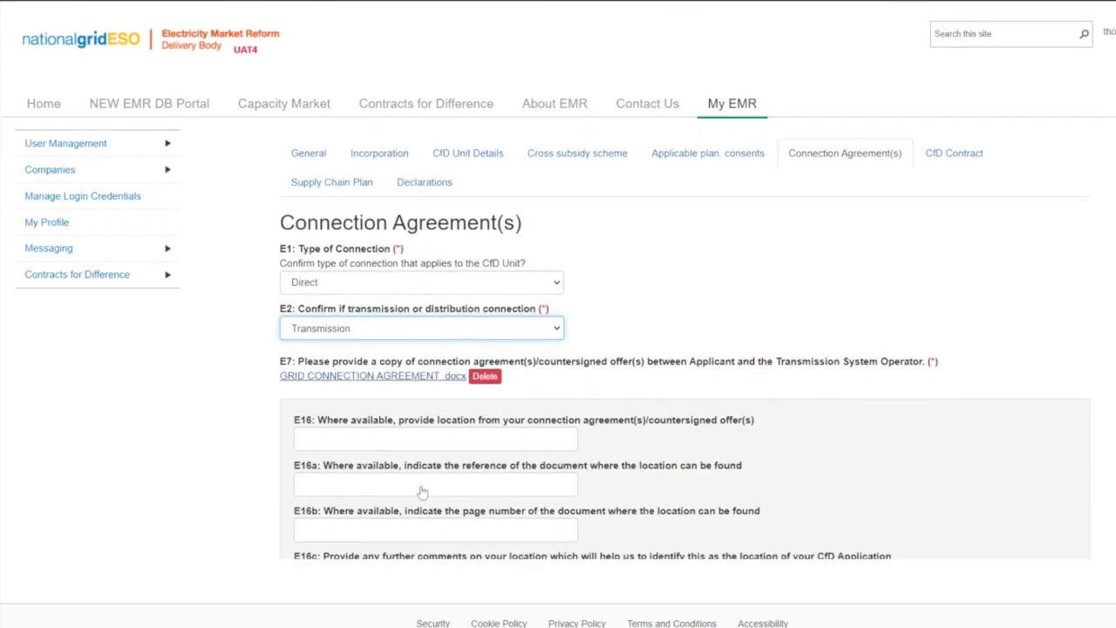
scroll(423, 484, down, 3)
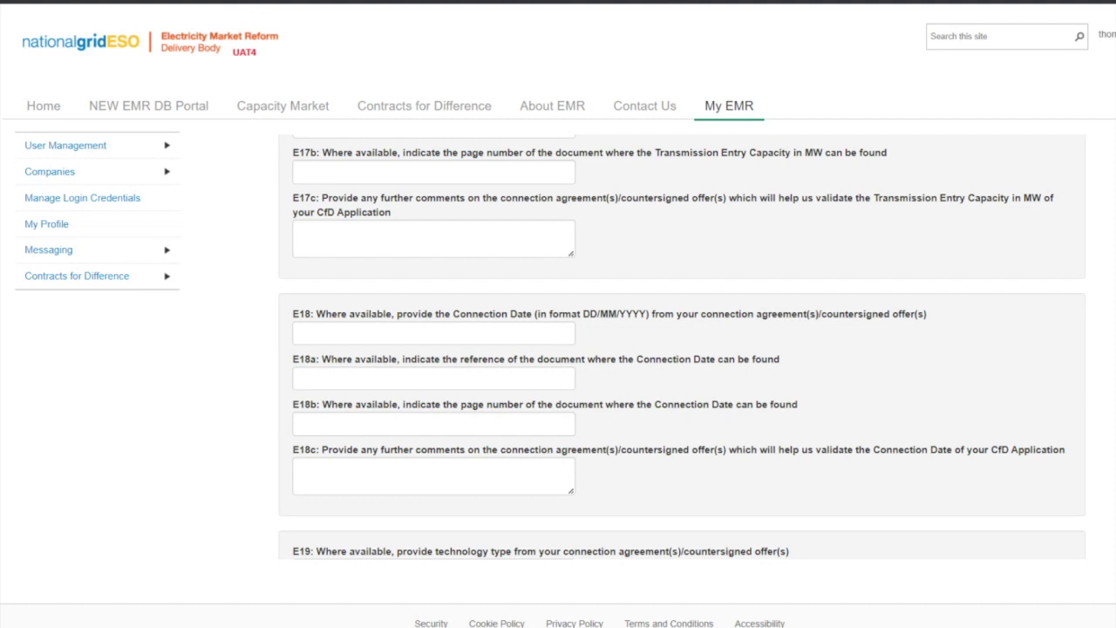
scroll(416, 401, down, 3)
scroll(417, 401, up, 7)
scroll(417, 401, up, 4)
click(968, 281)
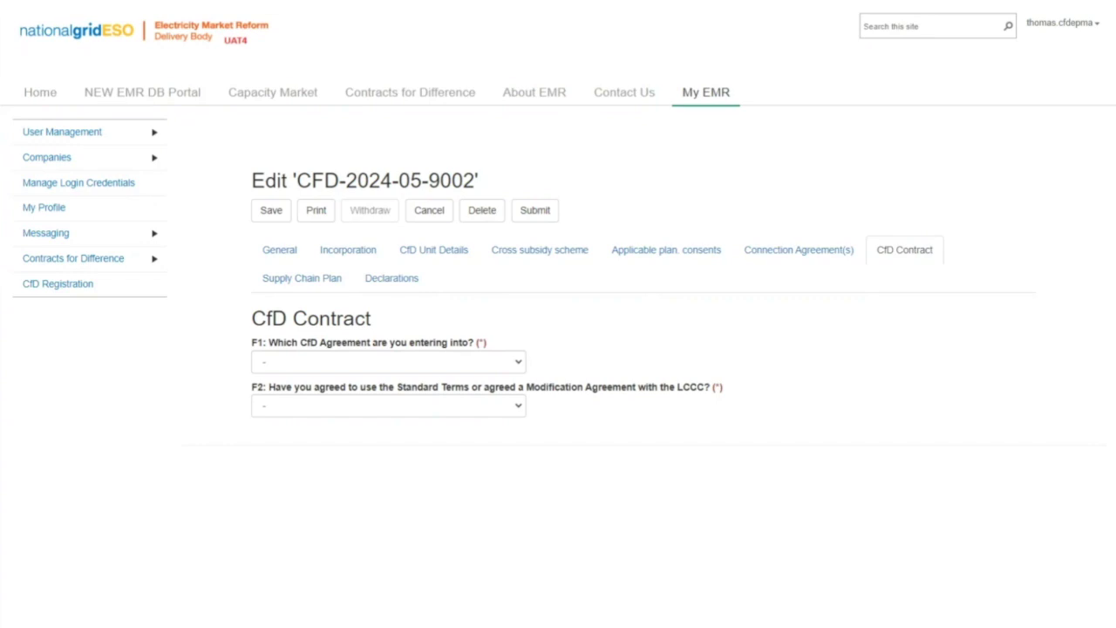
- Choose Generic as the F1 CfD Agreement type
click(475, 365)
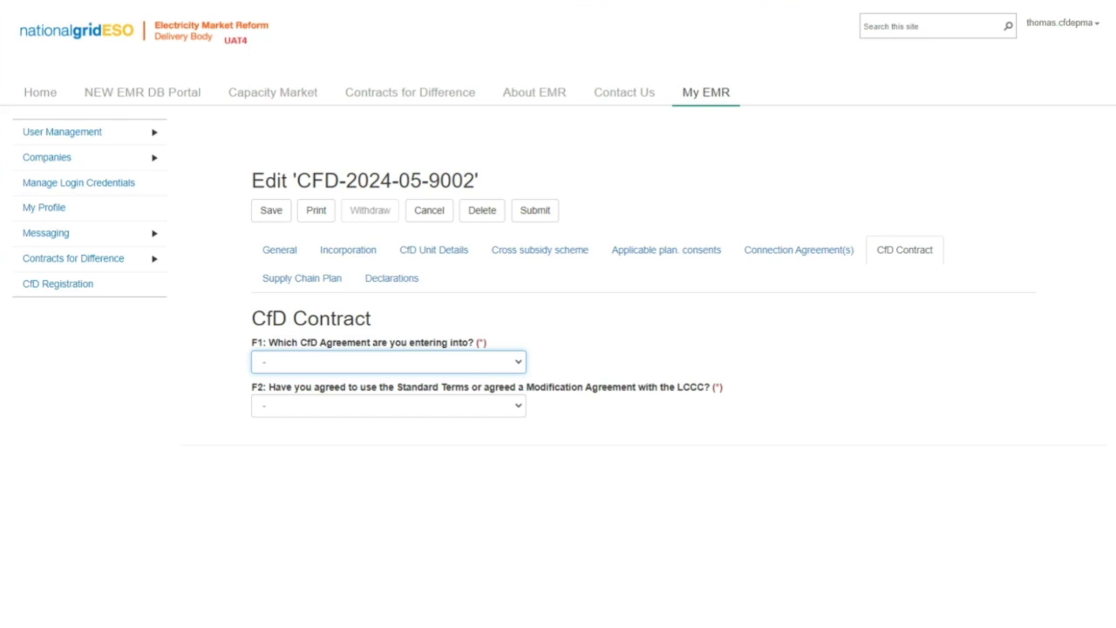
click(471, 396)
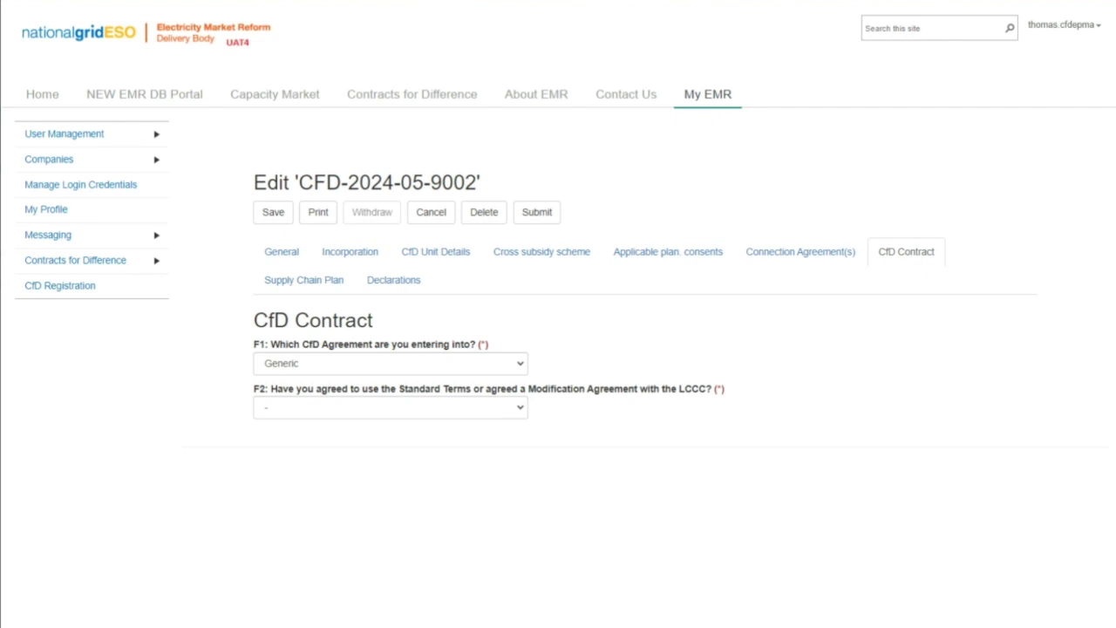
- On the CfD Contract tab, set F2 to Modification Agreement and F1 to Private Wire
click(367, 417)
click(367, 436)
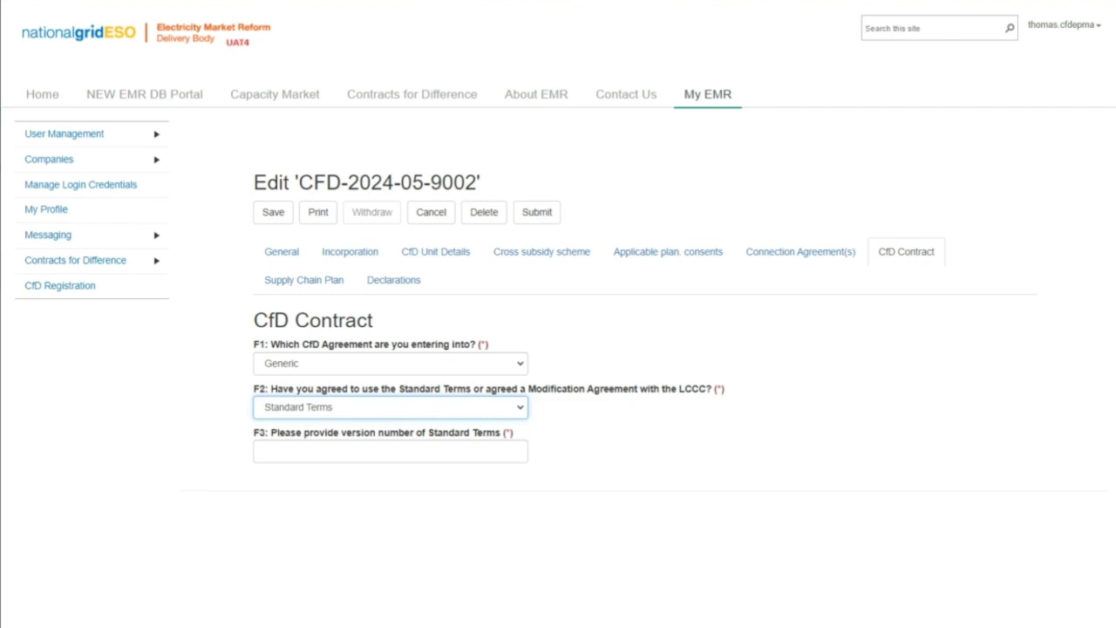
click(367, 423)
click(367, 422)
key(Down)
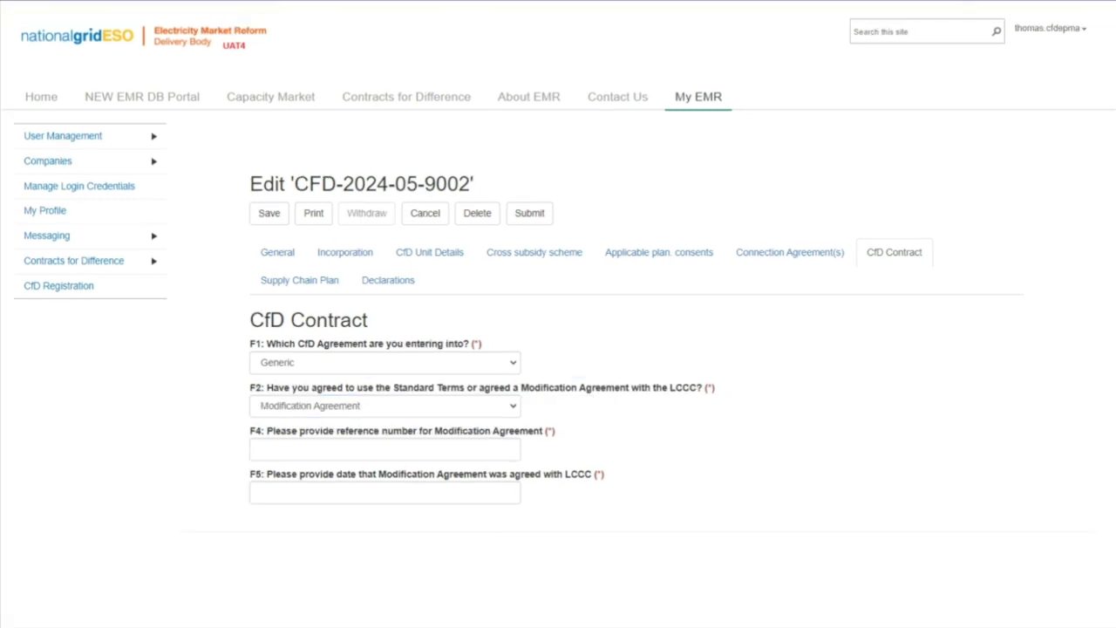
click(347, 370)
click(336, 413)
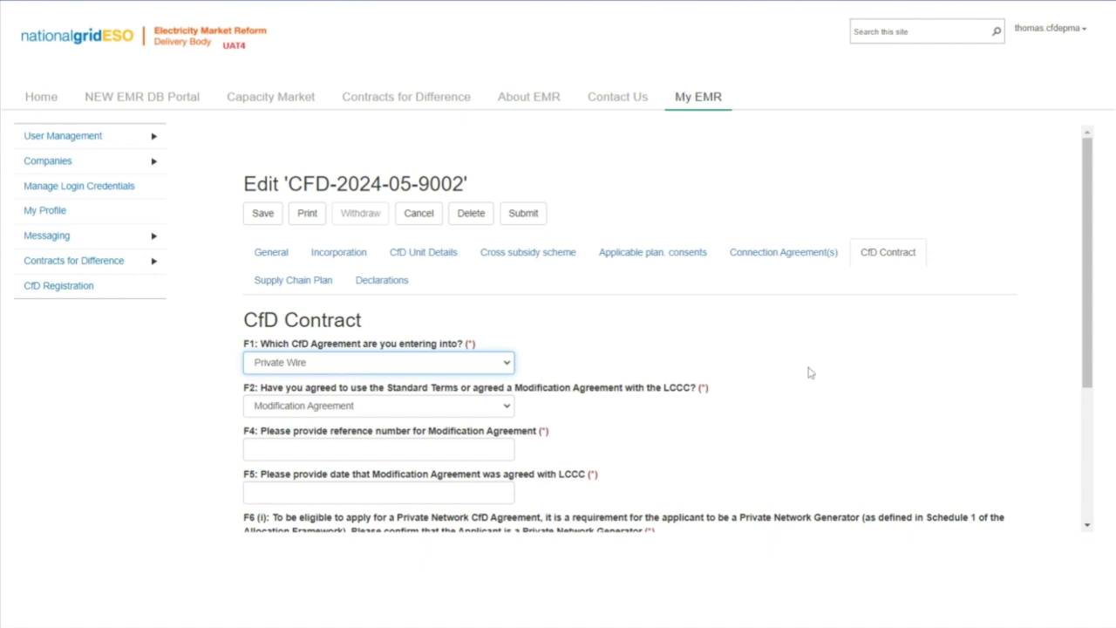
- Change F2 back to Standard Terms and scroll down to the F3 and F6 questions
scroll(316, 387, down, 1)
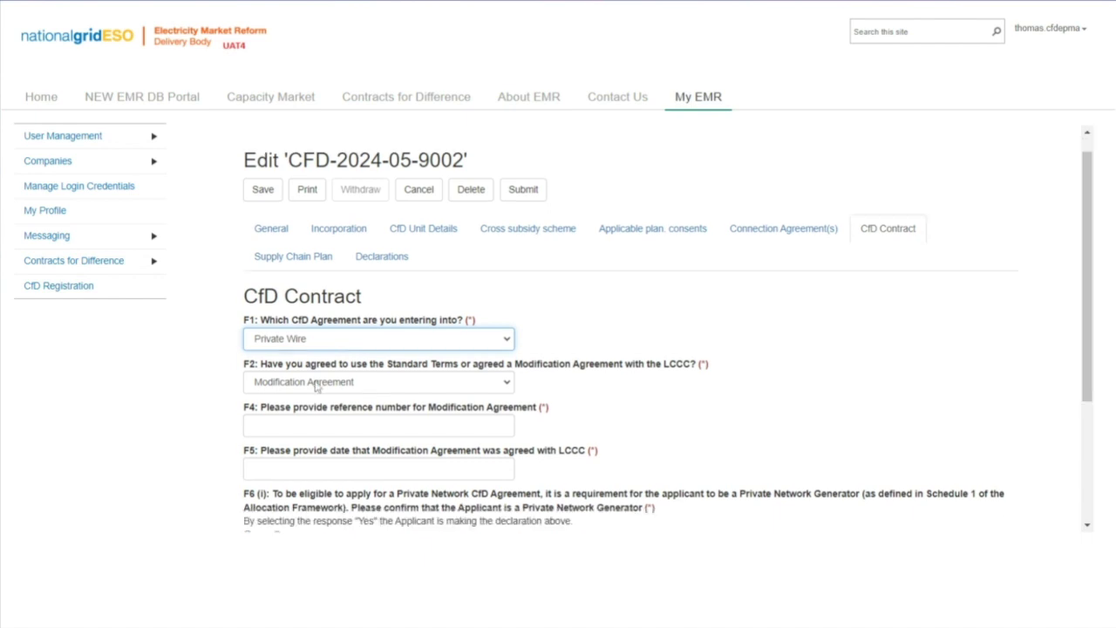
click(315, 387)
click(314, 413)
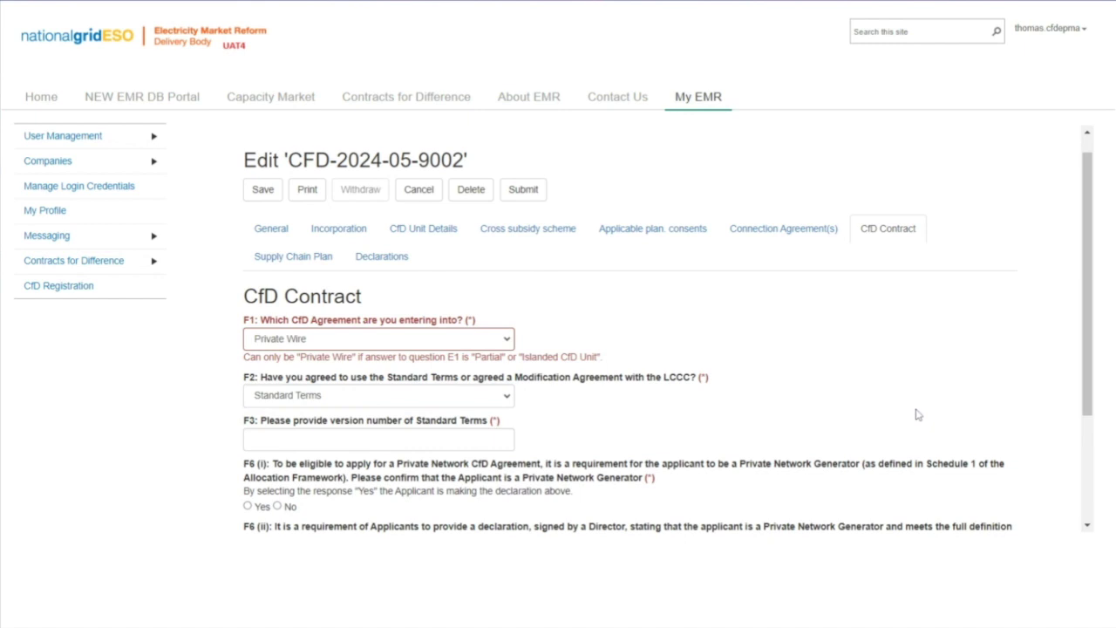
scroll(1087, 403, down, 1)
scroll(1087, 403, down, 1)
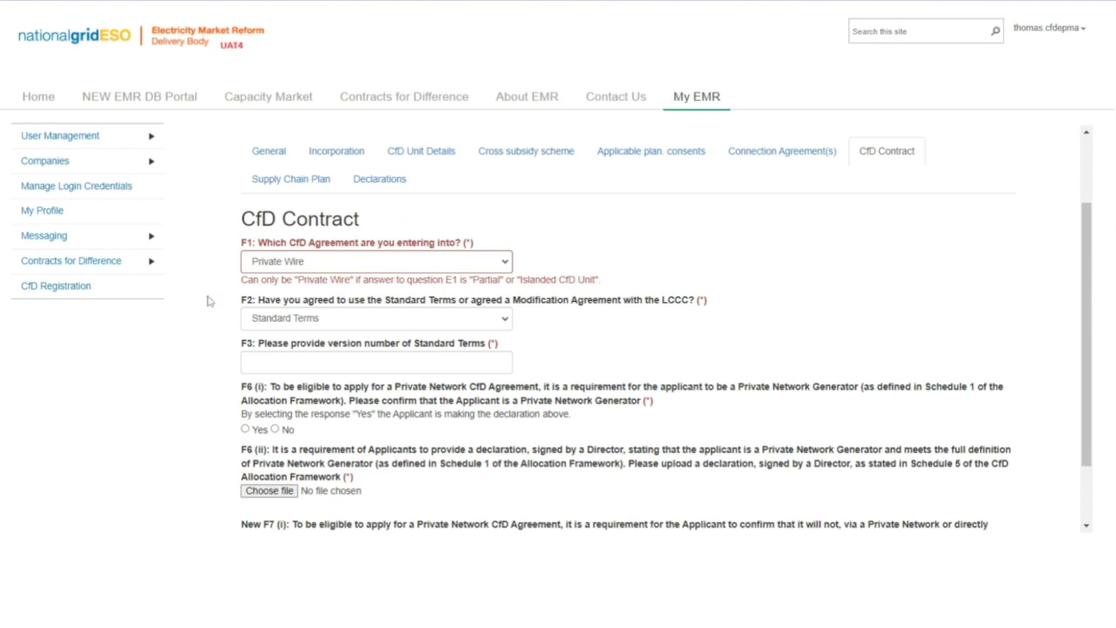
- Answer Yes to the New F7 (i) offshore-installation question
scroll(71, 422, down, 1)
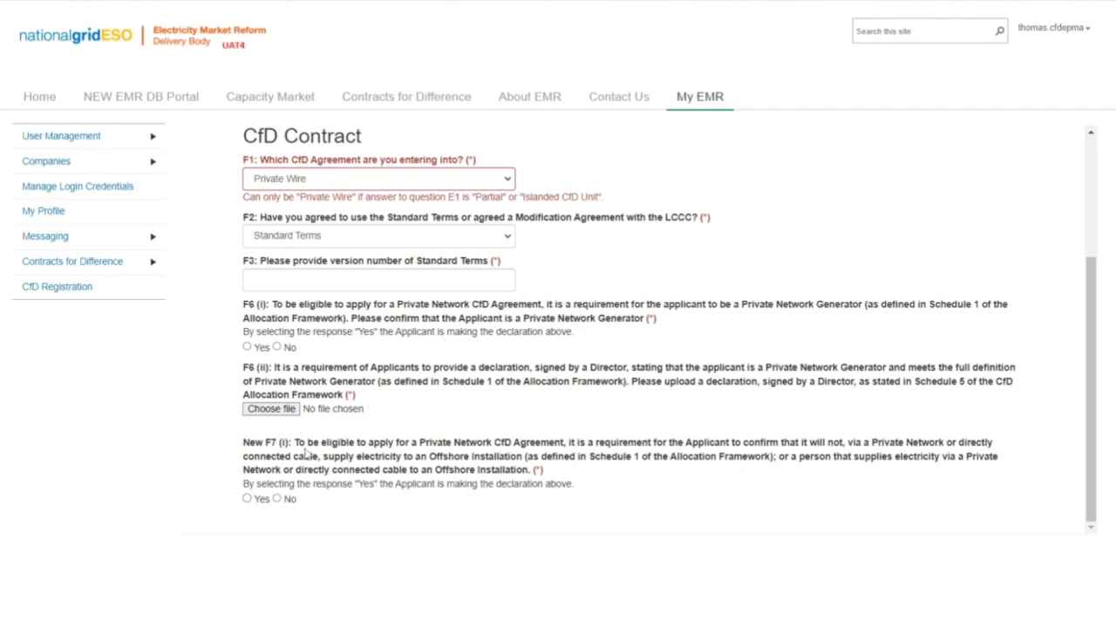
click(247, 497)
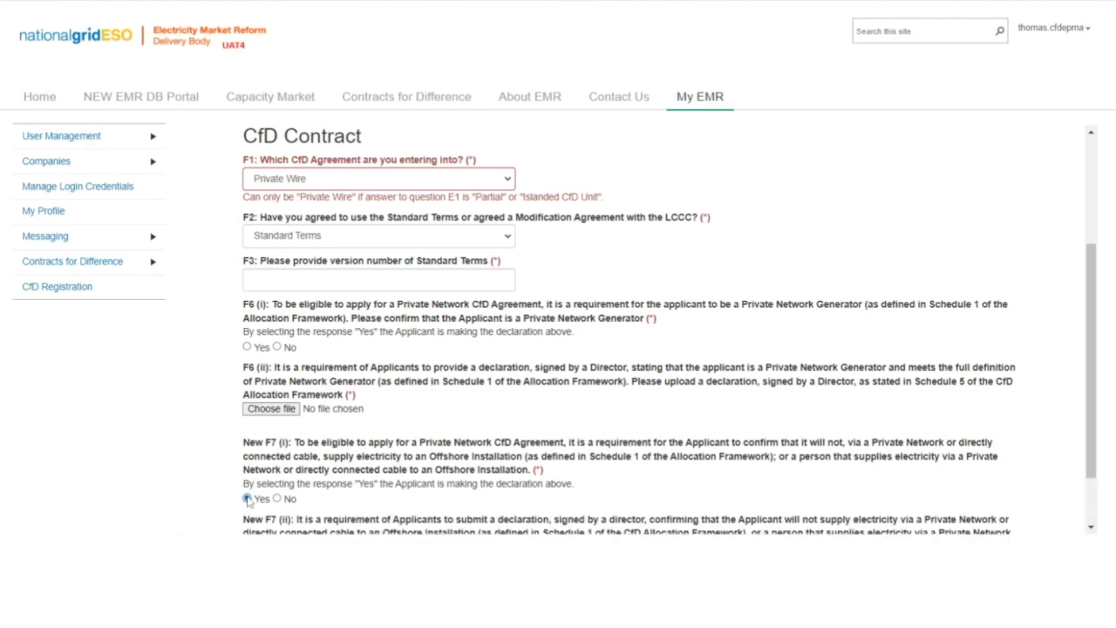
scroll(261, 502, down, 2)
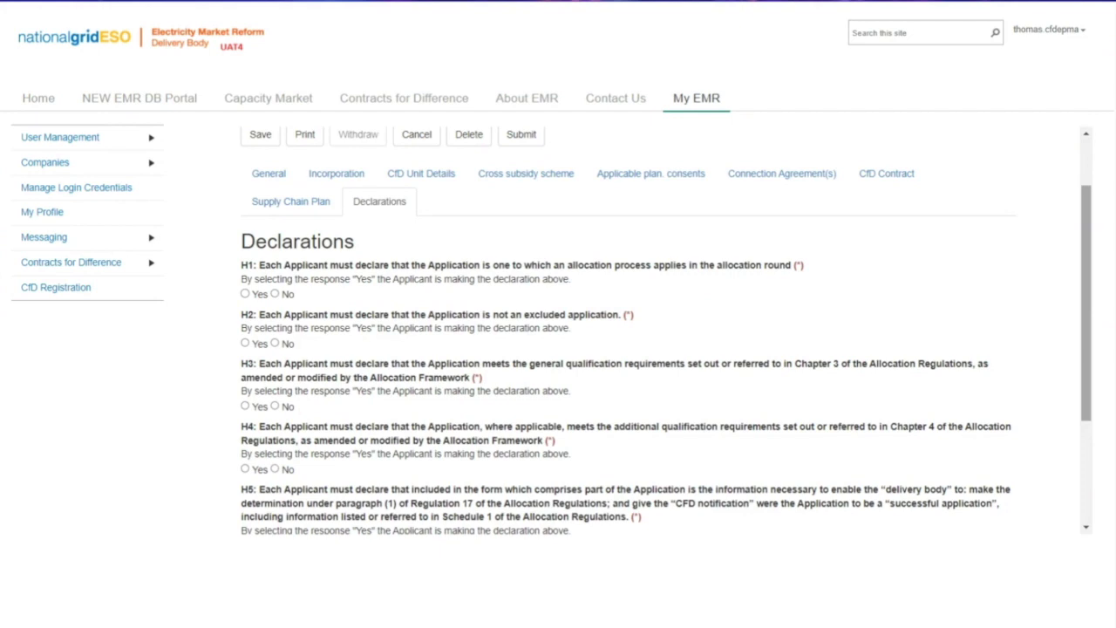
- Scroll down the Declarations tab to the H1–H5 questions
scroll(755, 321, down, 2)
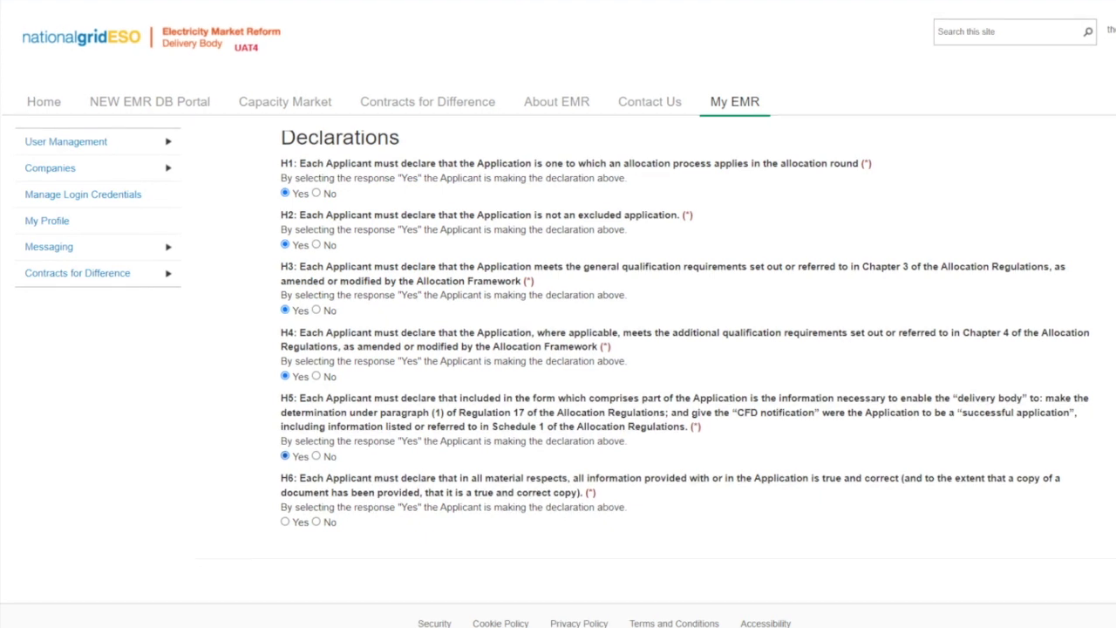
scroll(349, 294, up, 3)
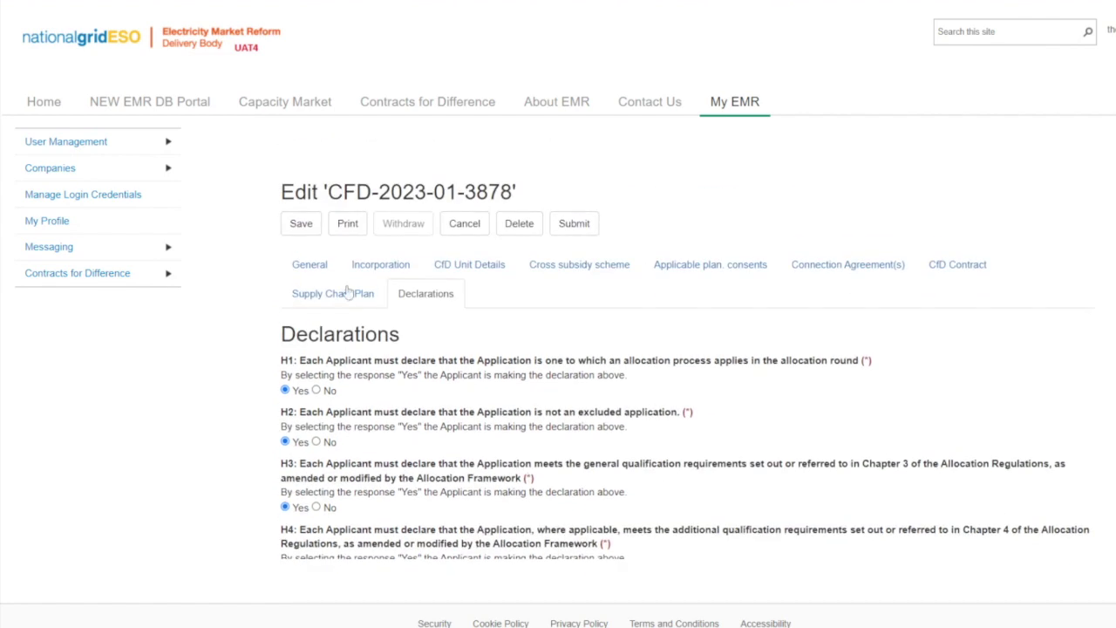
click(569, 227)
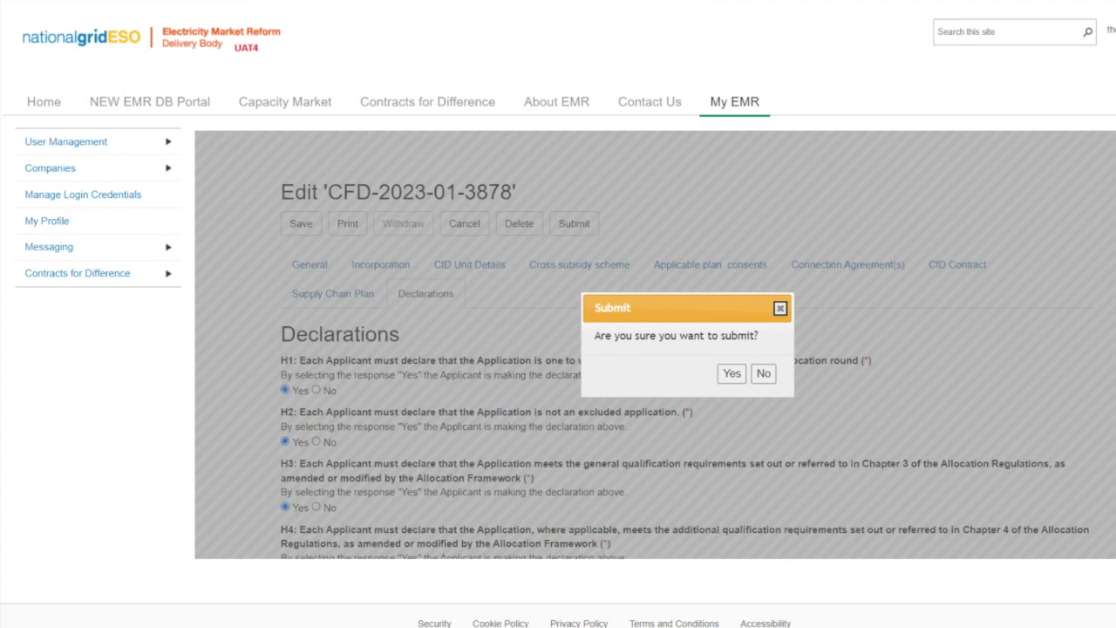
- Confirm submission, go back from the mandatory-fields warning, and answer Yes to declaration H6
click(731, 373)
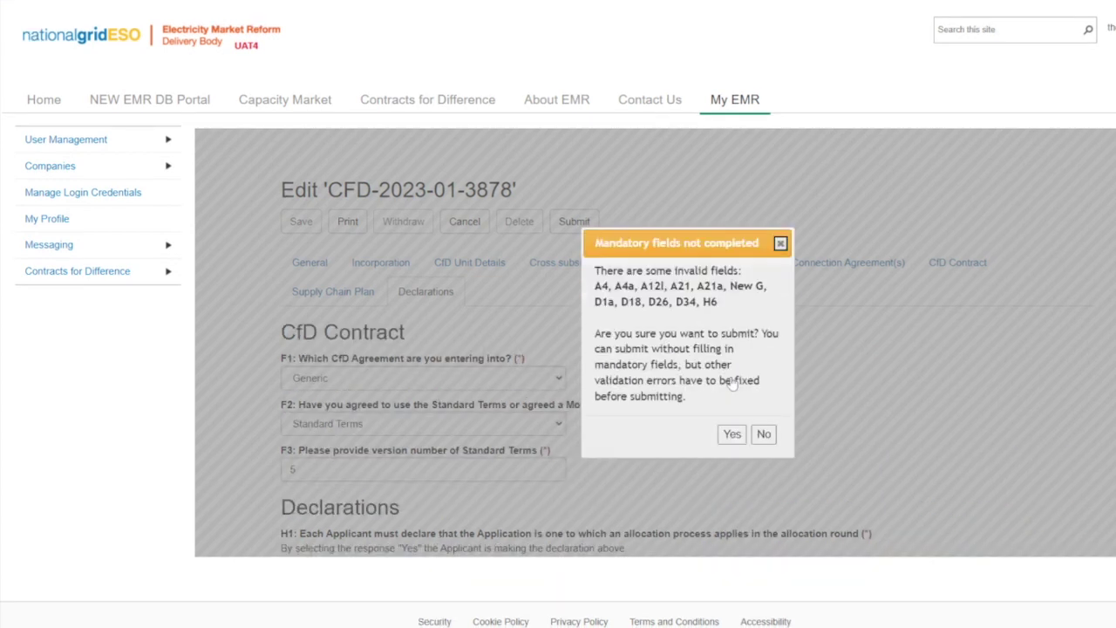
click(759, 435)
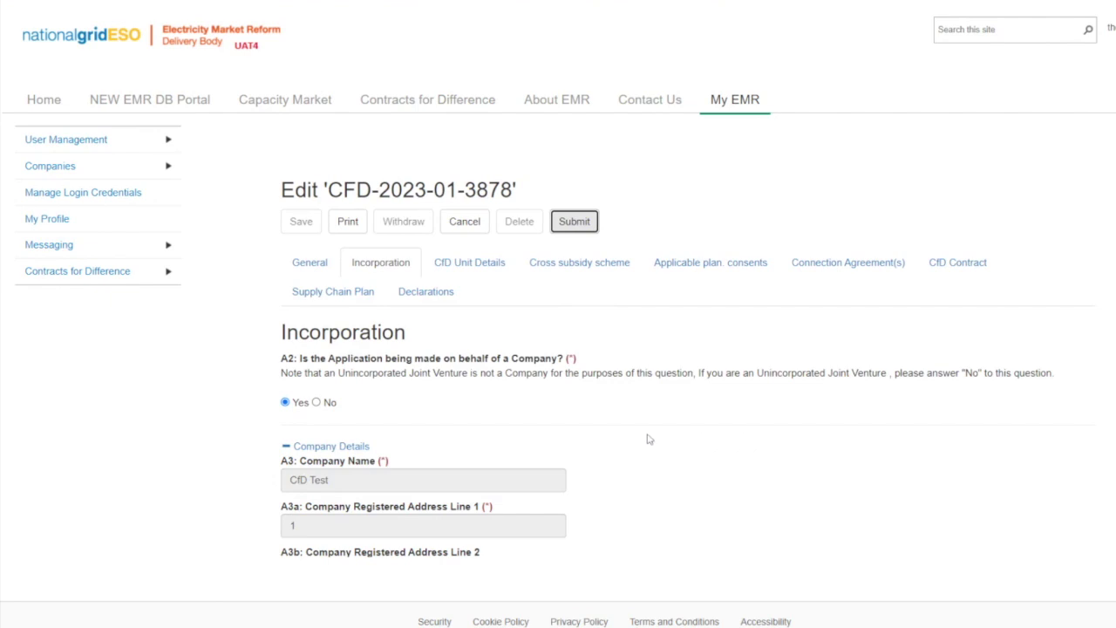
click(433, 293)
scroll(397, 349, down, 3)
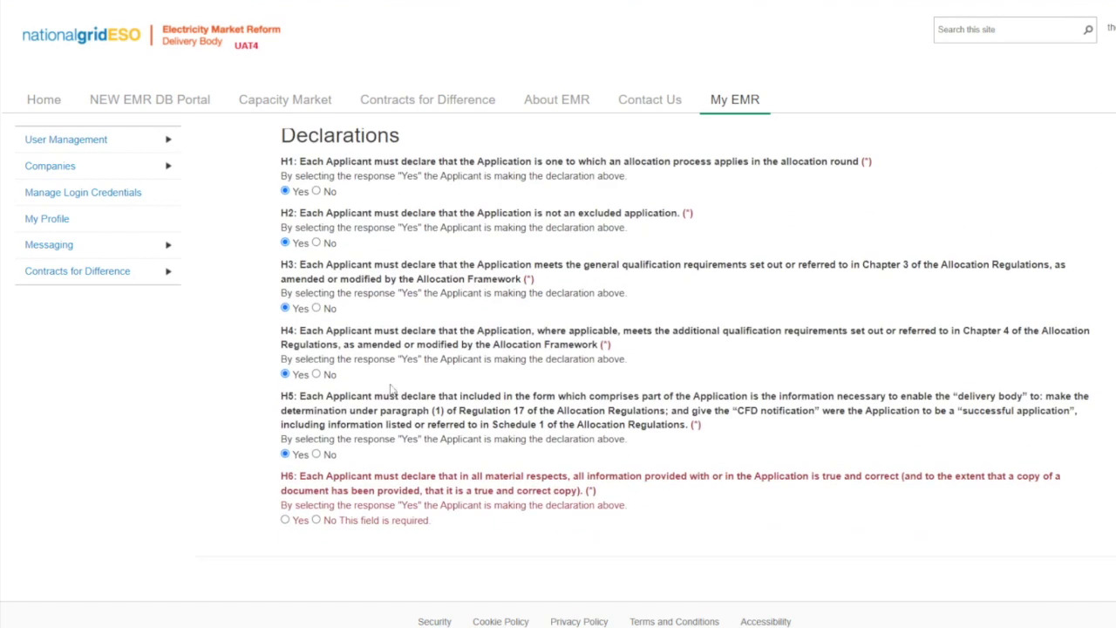
click(284, 520)
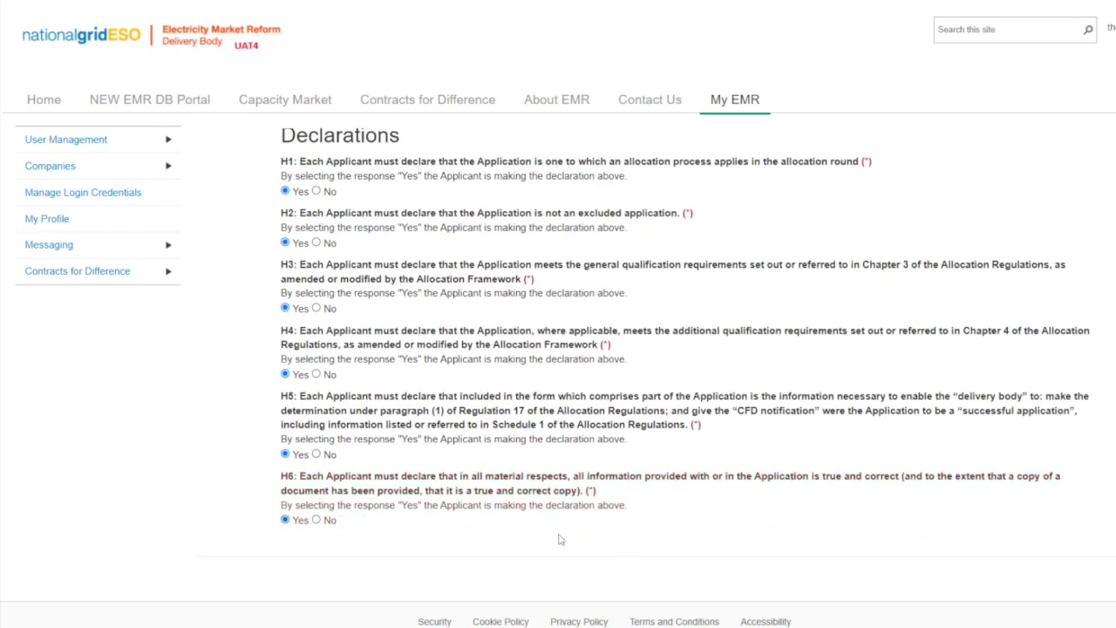
scroll(558, 538, up, 3)
click(565, 225)
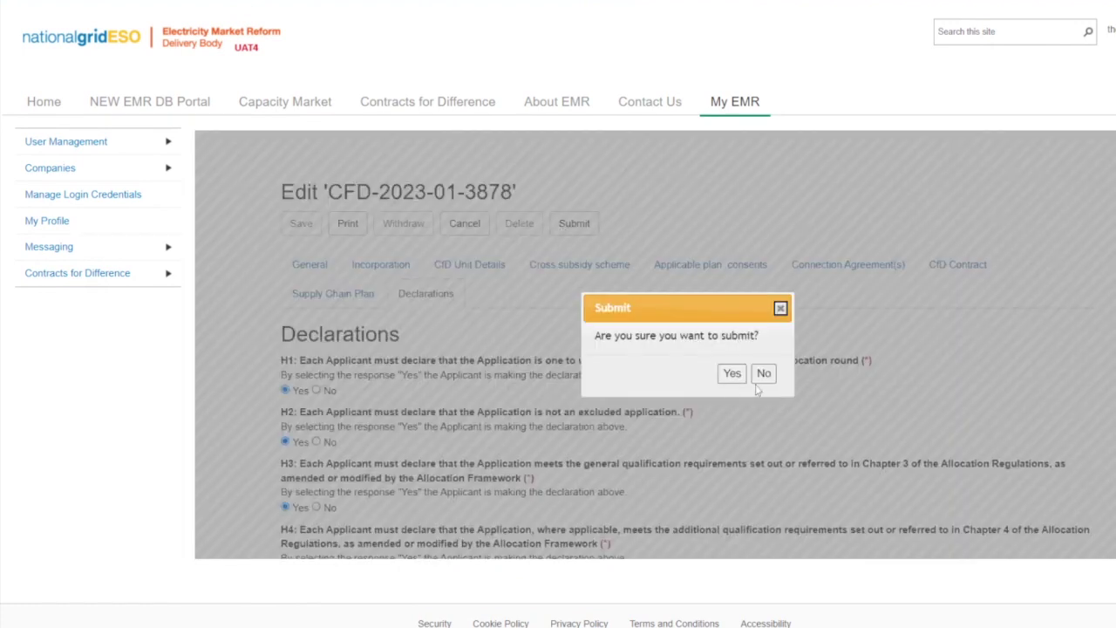
click(723, 377)
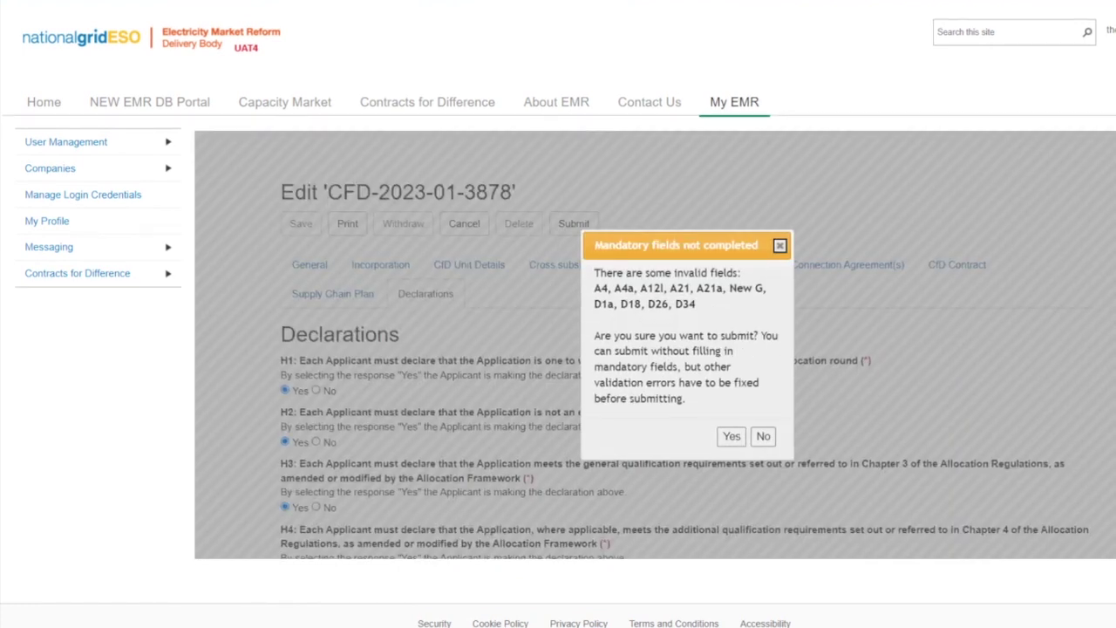
click(732, 435)
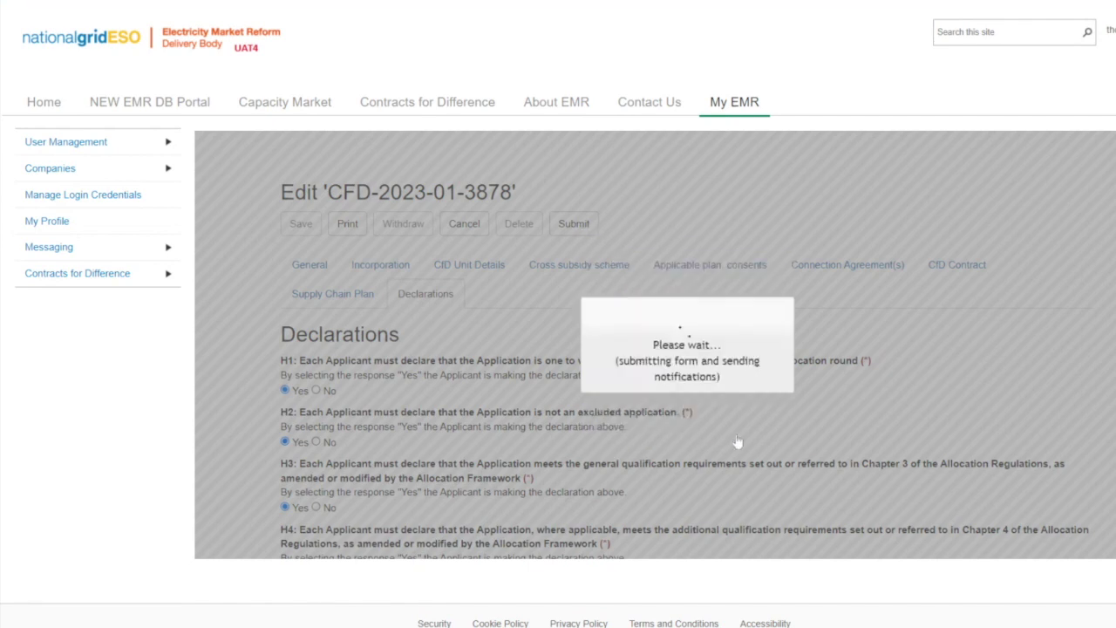